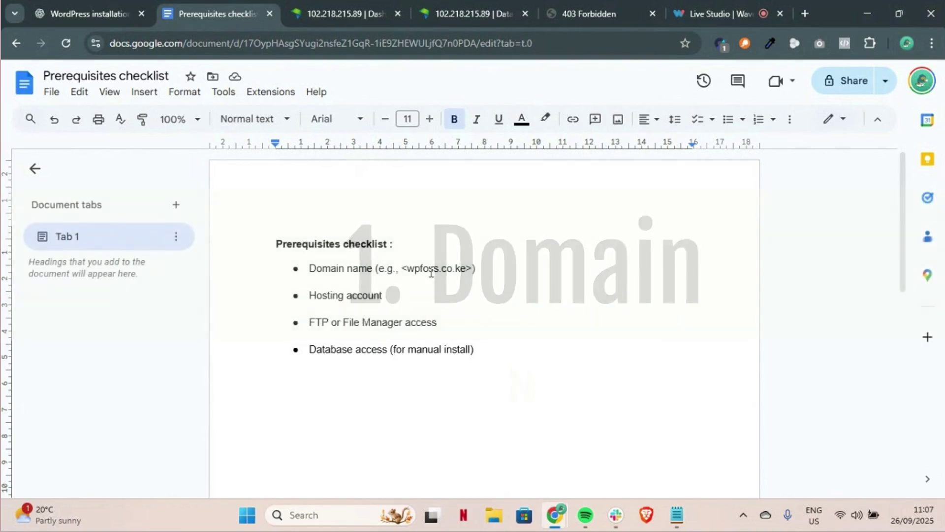
# Step: Review the prerequisites checklist alongside the wpfoss.co.ke site and the HostAfrica hosting dashboard
pyautogui.click(597, 2)
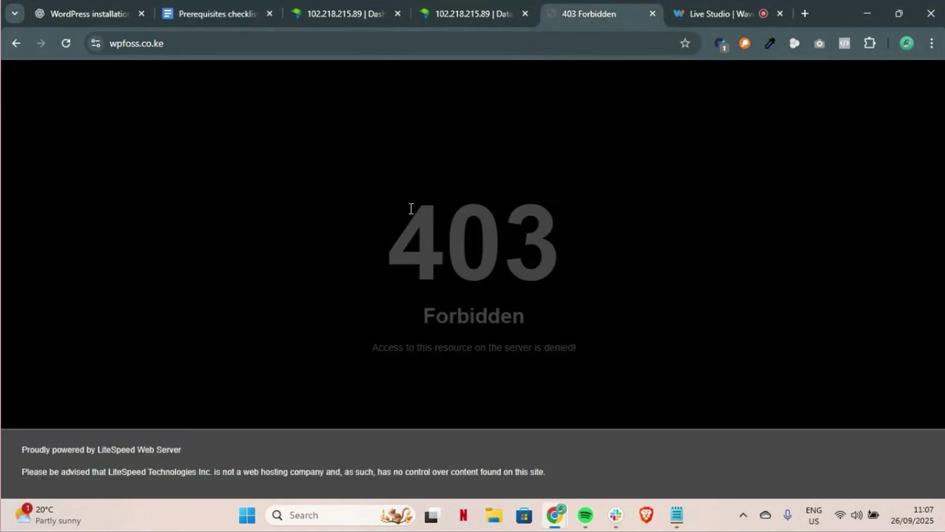
pyautogui.click(238, 4)
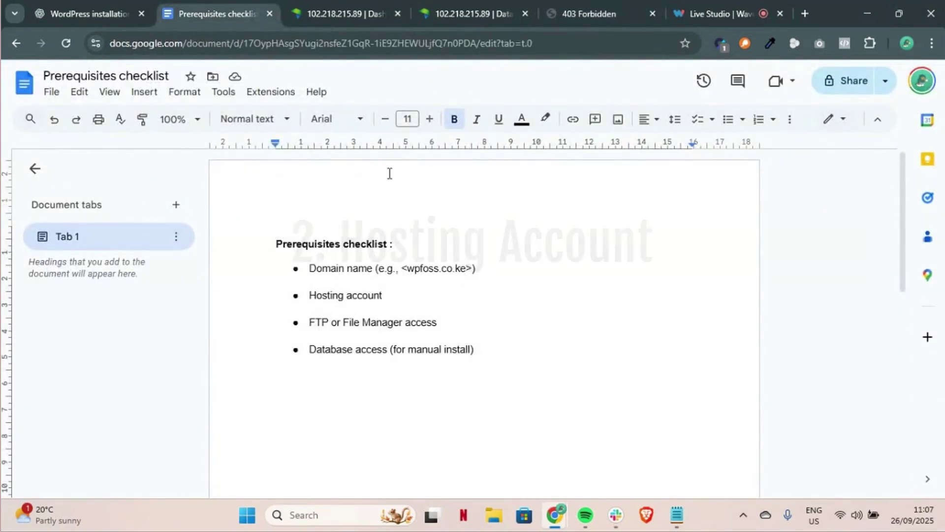
pyautogui.click(364, 15)
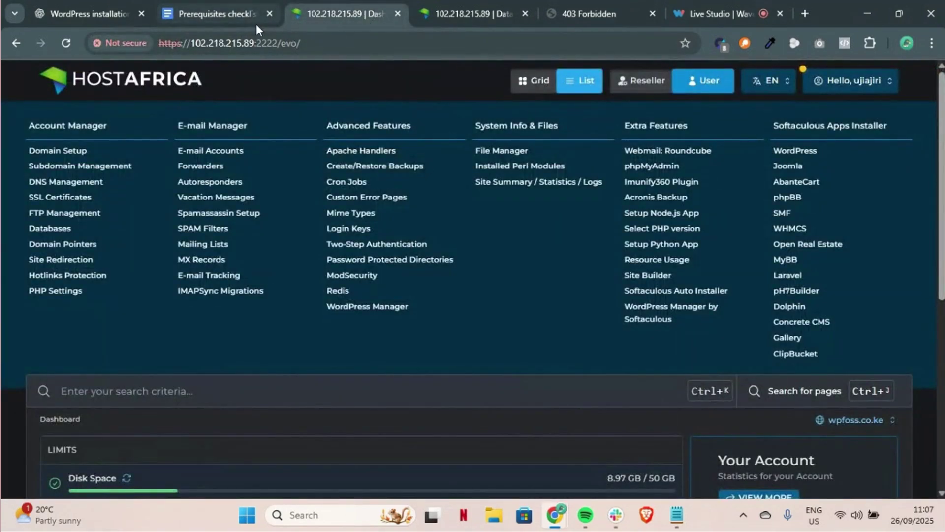
pyautogui.click(209, 6)
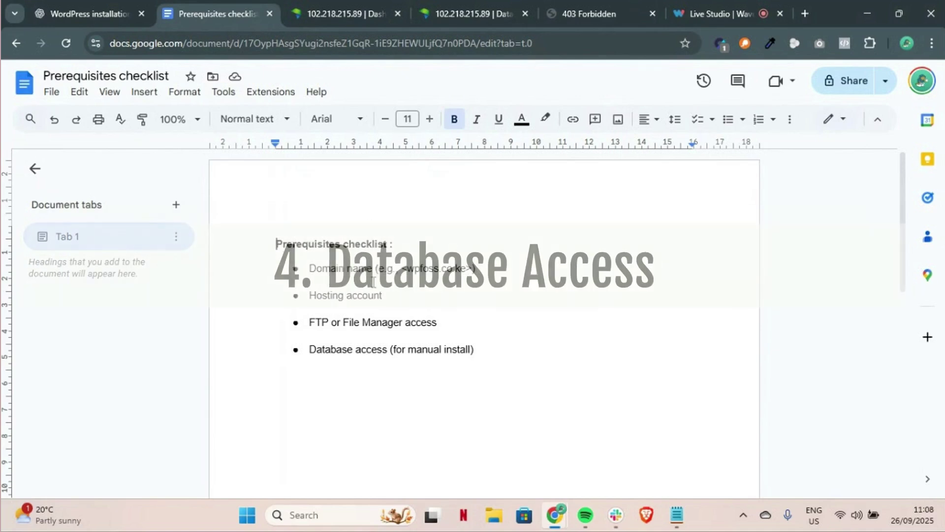
pyautogui.click(348, 6)
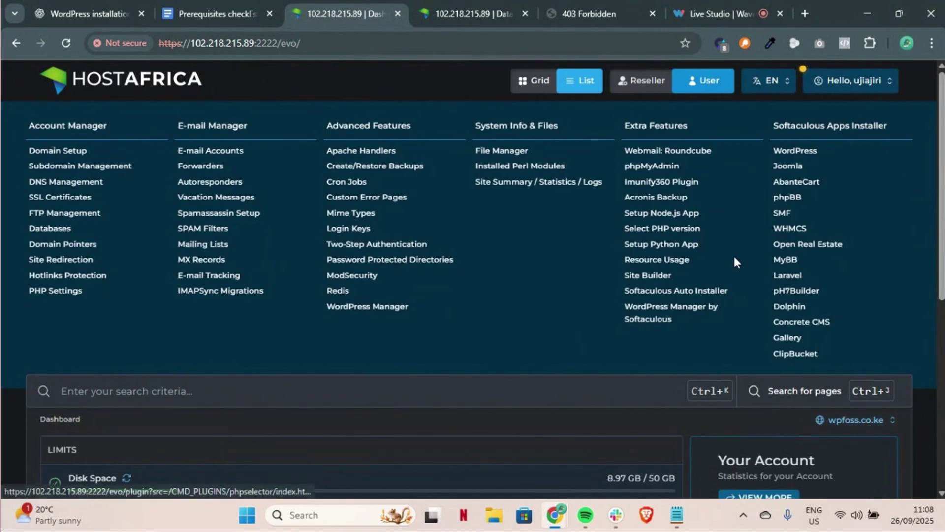
# Step: Download WordPress 6.8.2 from wordpress.org and save it as wordpress-6.8.2 (3).zip in Downloads
pyautogui.click(808, 11)
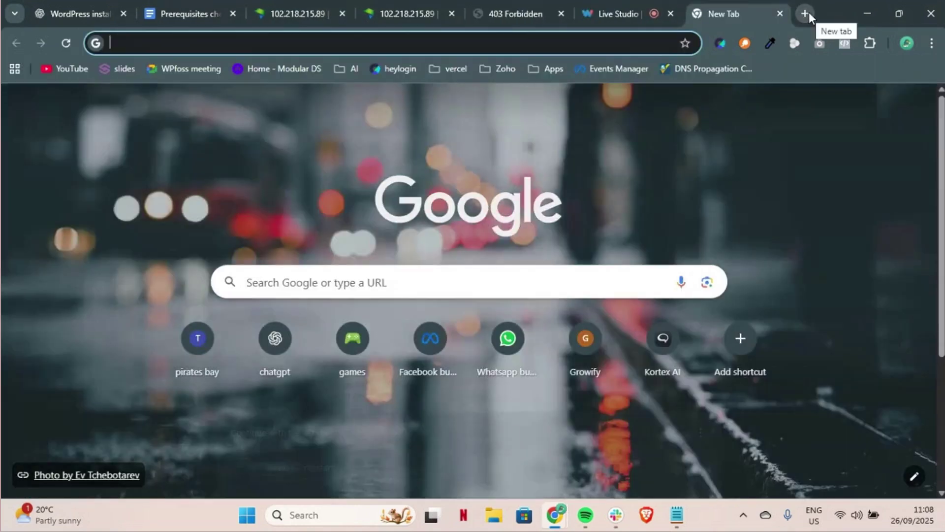
pyautogui.write('wordpress')
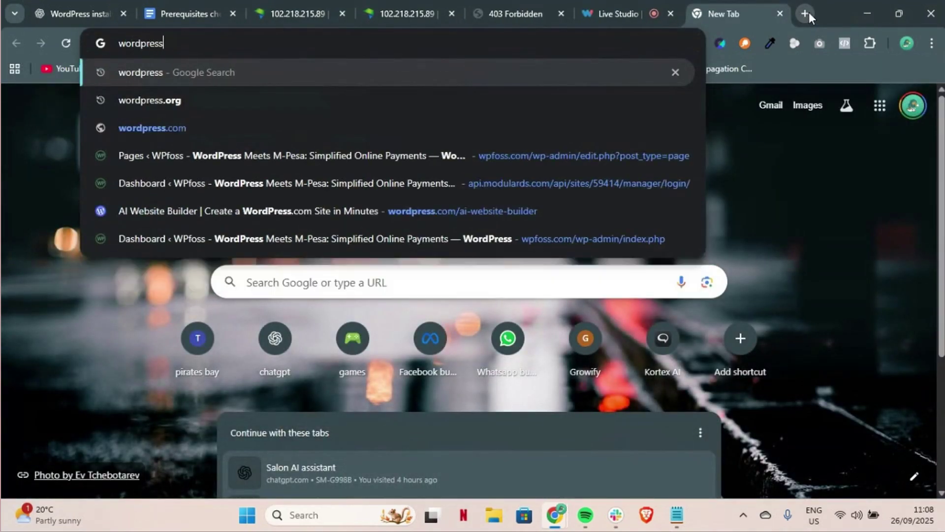
pyautogui.click(576, 99)
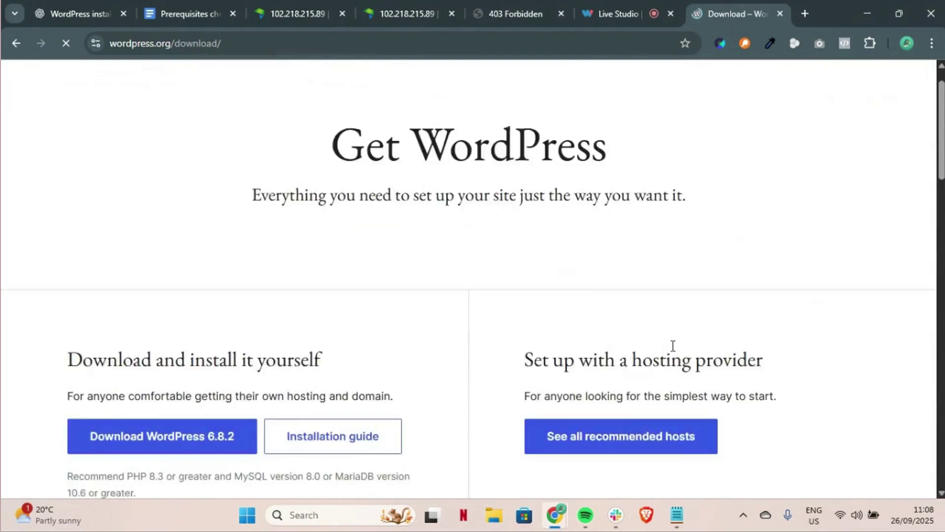
pyautogui.scroll(-3, 673, 346)
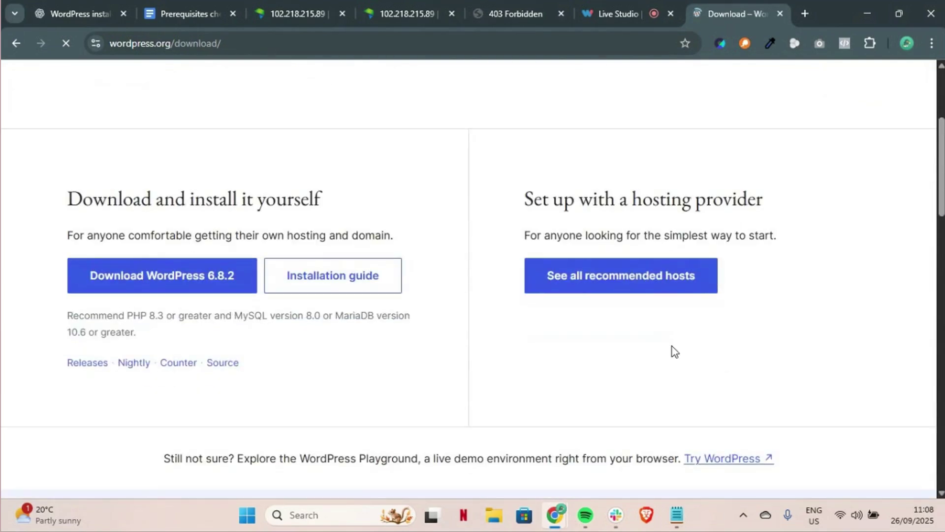
pyautogui.click(199, 291)
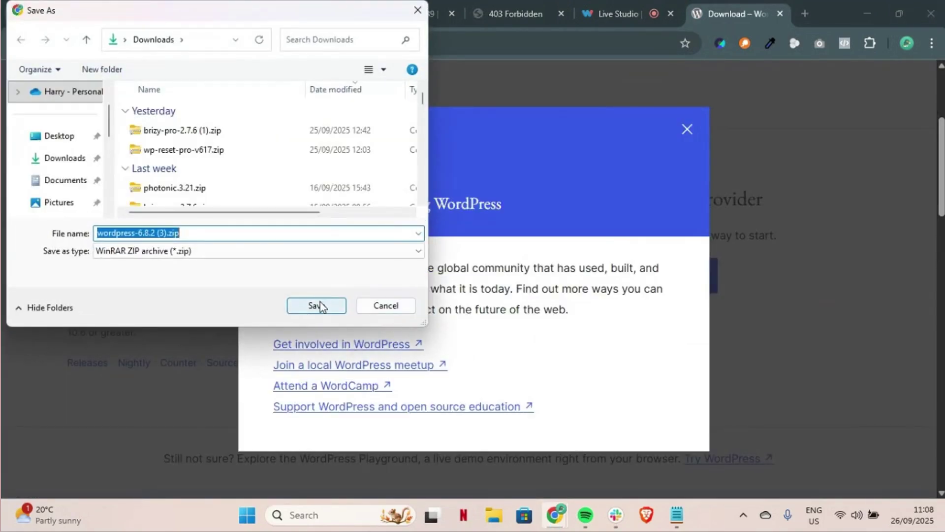
pyautogui.click(322, 306)
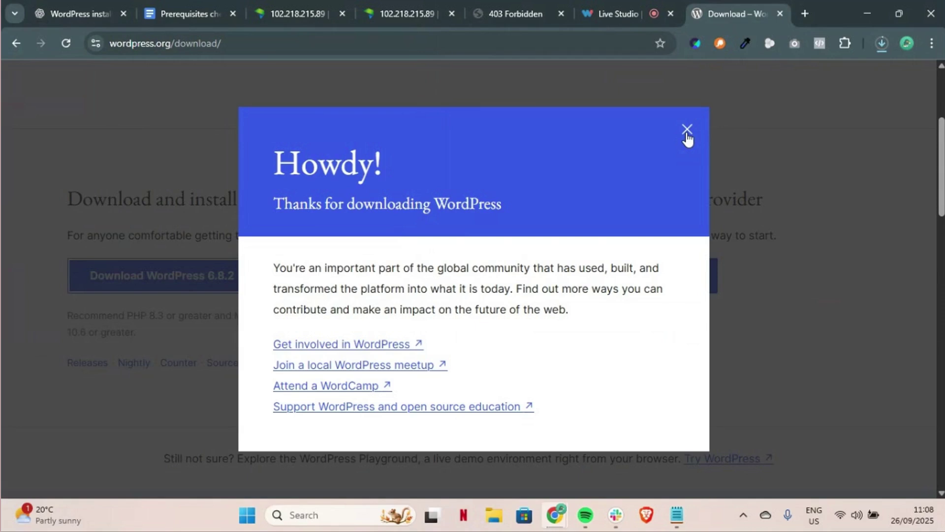
# Step: On the hosting panel's Databases page, enter demo1 as the new database's name and show the advanced creation options
pyautogui.click(300, 15)
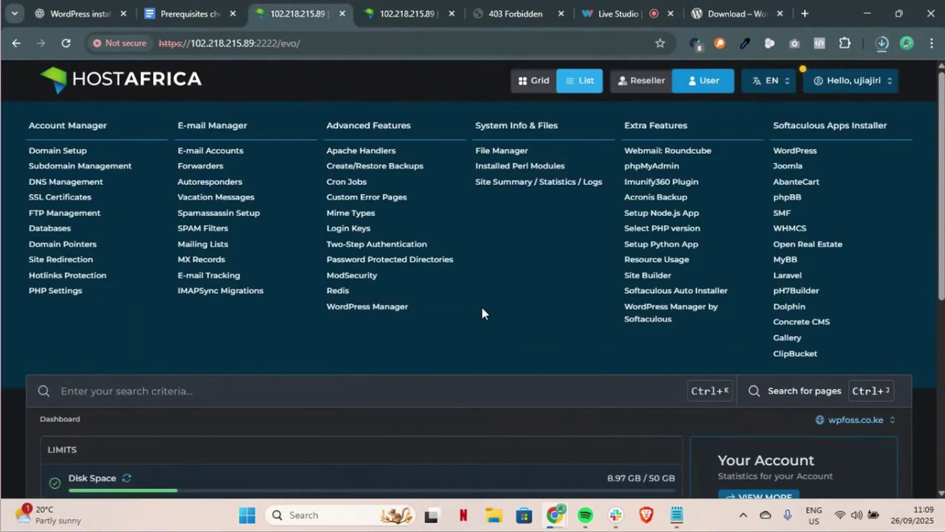
pyautogui.click(408, 5)
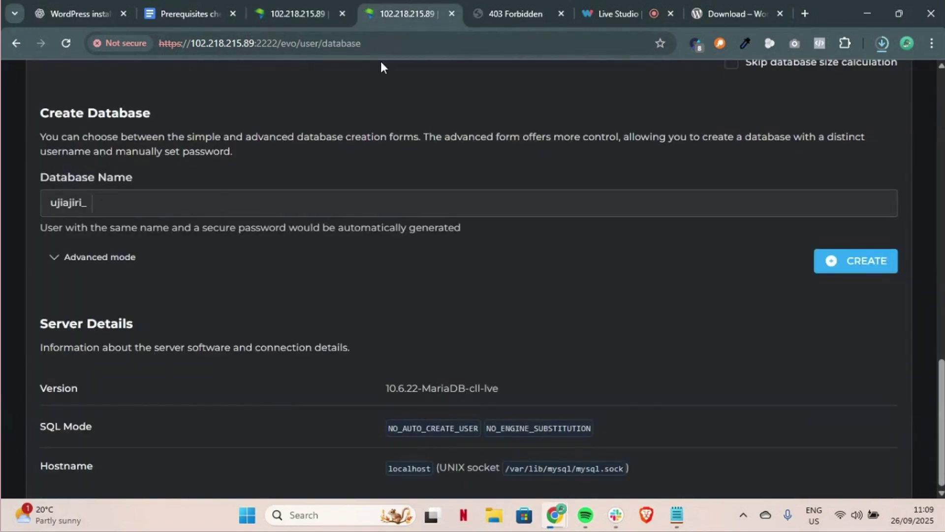
pyautogui.scroll(10, 386, 138)
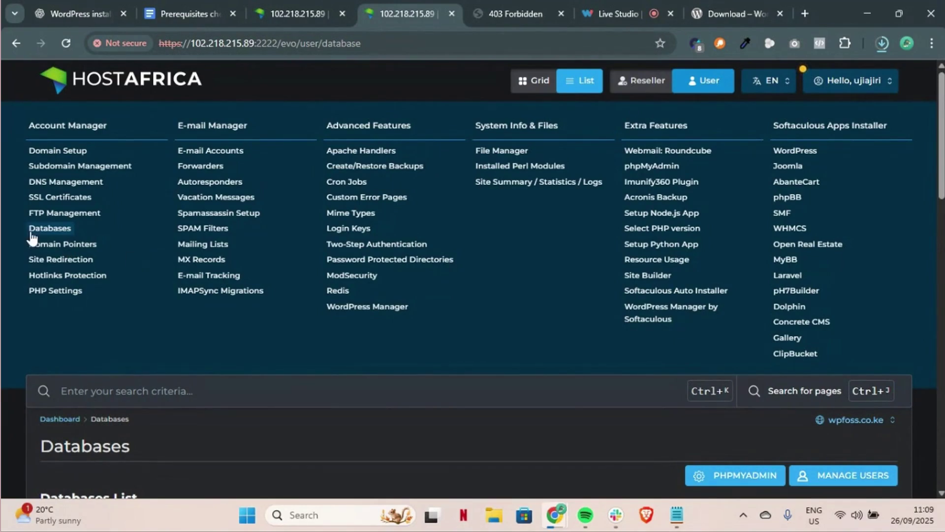
pyautogui.scroll(-3, 190, 368)
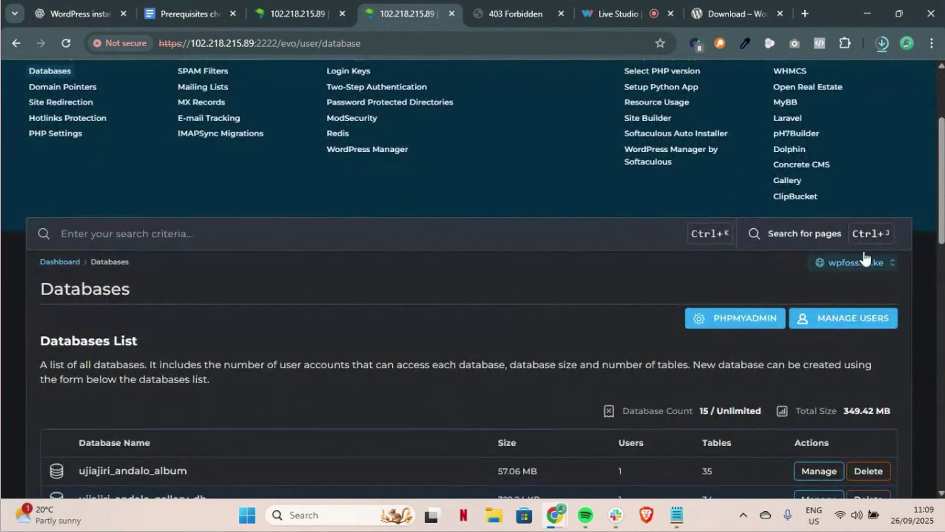
pyautogui.scroll(-15, 583, 273)
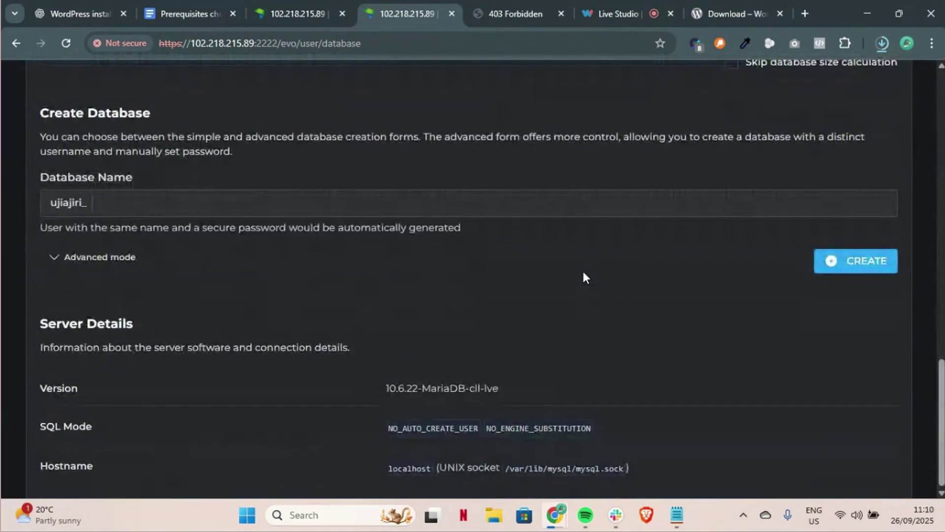
pyautogui.click(264, 200)
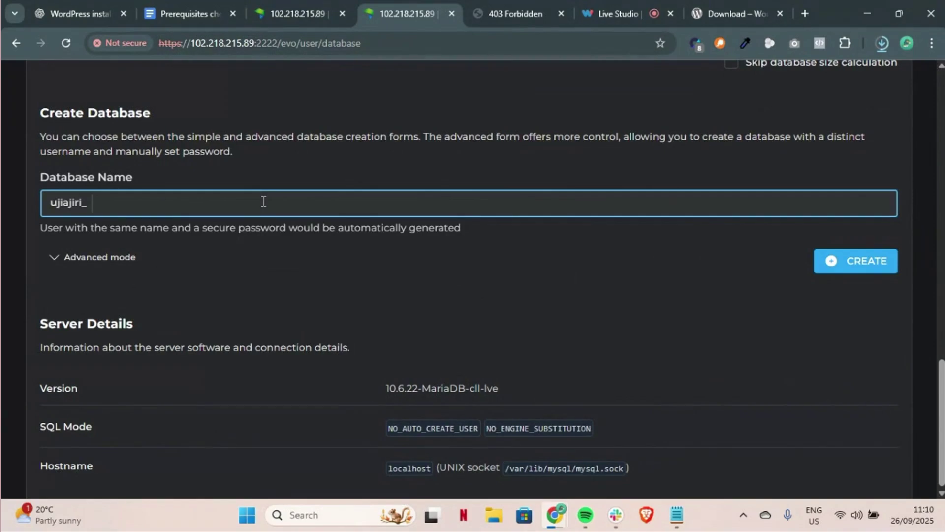
pyautogui.write('demo1')
pyautogui.click(135, 264)
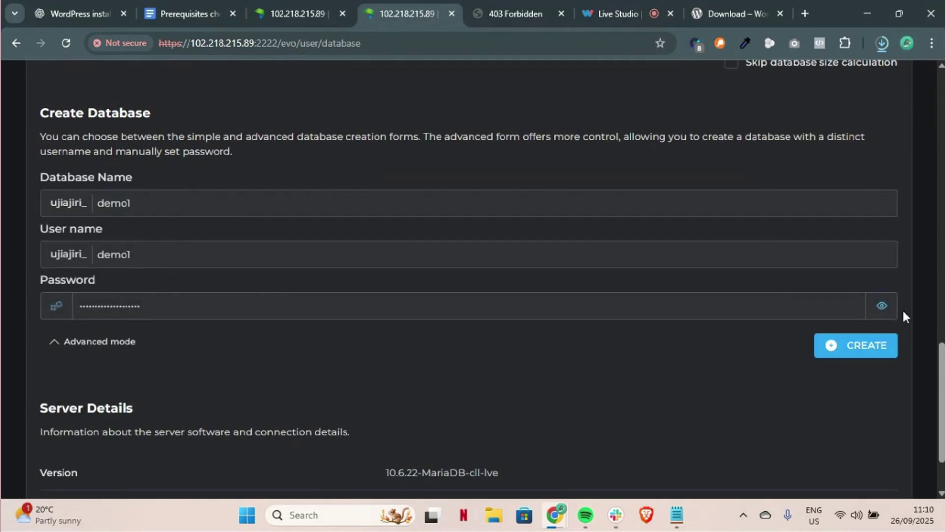
# Step: Reveal and copy the generated database password, and record it with the full database name in the Notepad note
pyautogui.click(881, 305)
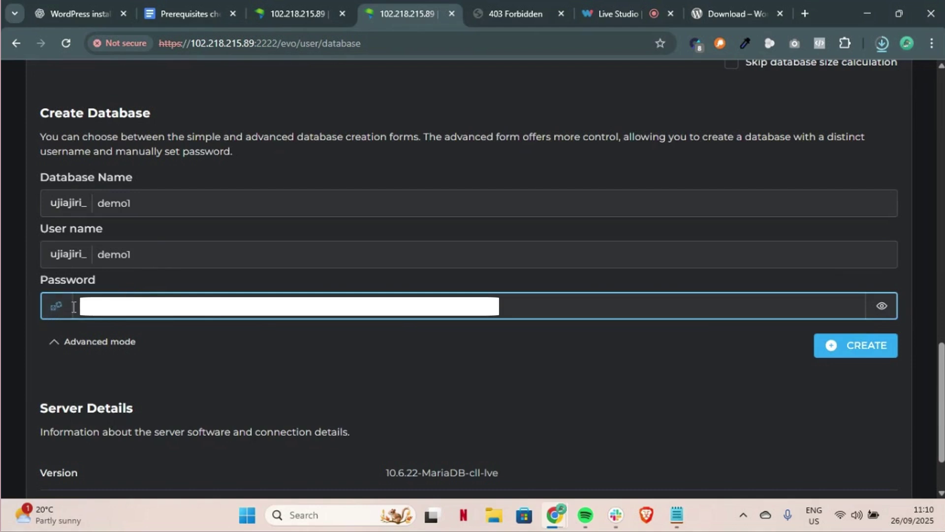
pyautogui.click(369, 369)
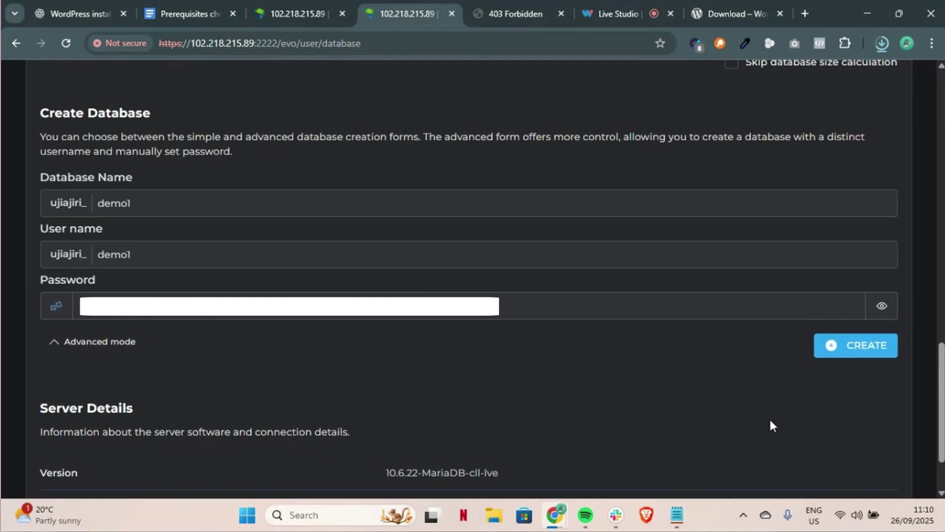
pyautogui.moveTo(689, 507)
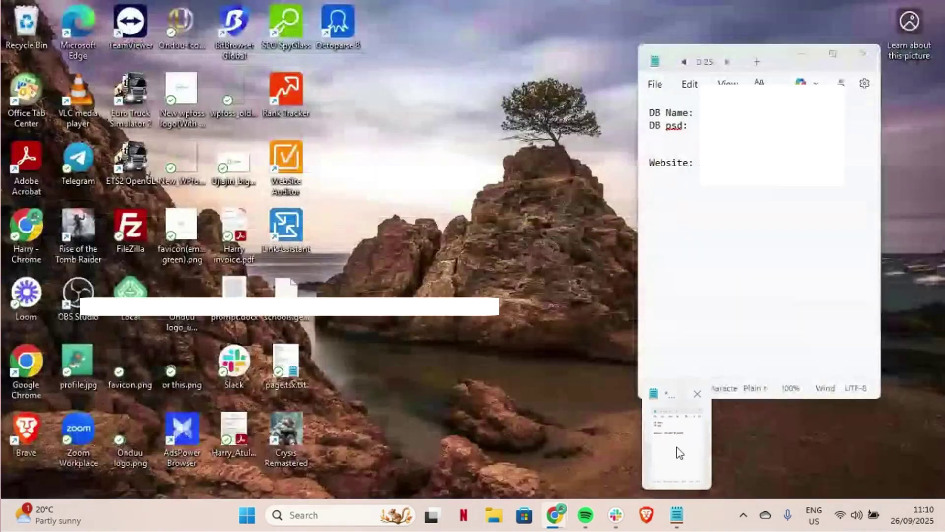
pyautogui.click(676, 452)
pyautogui.click(693, 113)
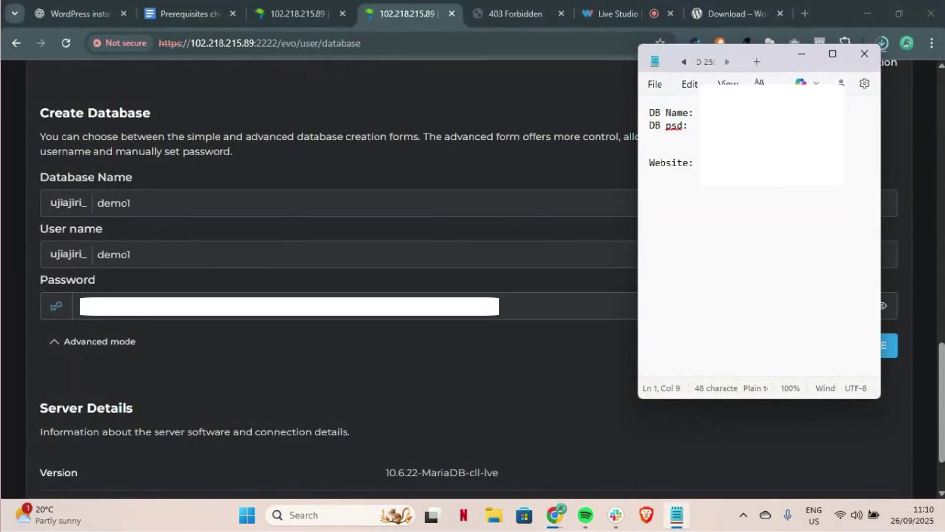
pyautogui.click(693, 125)
pyautogui.hotkey('ctrl', 'v')
pyautogui.click(693, 113)
pyautogui.write('ujiajiri_demo1')
pyautogui.click(801, 61)
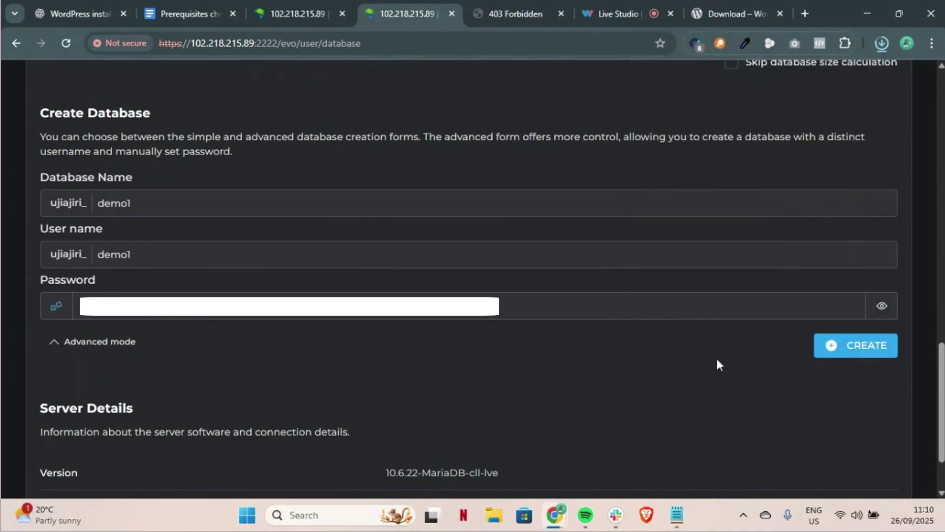
# Step: Create the database and capture a screen snip of its connection details
pyautogui.click(830, 347)
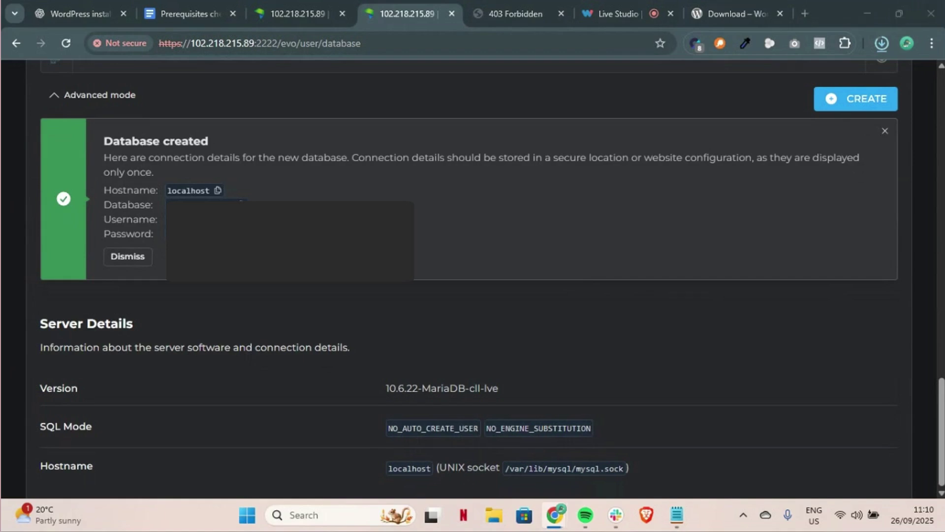
pyautogui.press('super+shift+s')
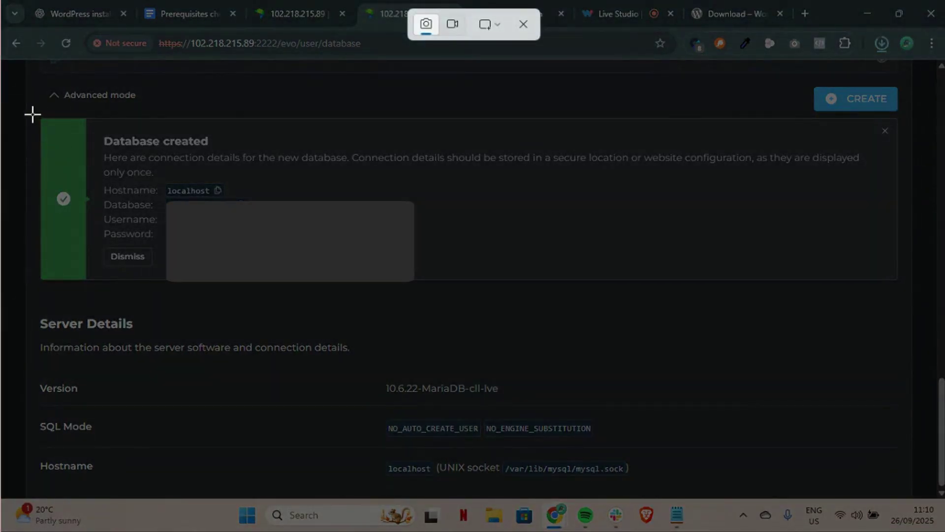
pyautogui.moveTo(33, 114); pyautogui.dragTo(903, 323)
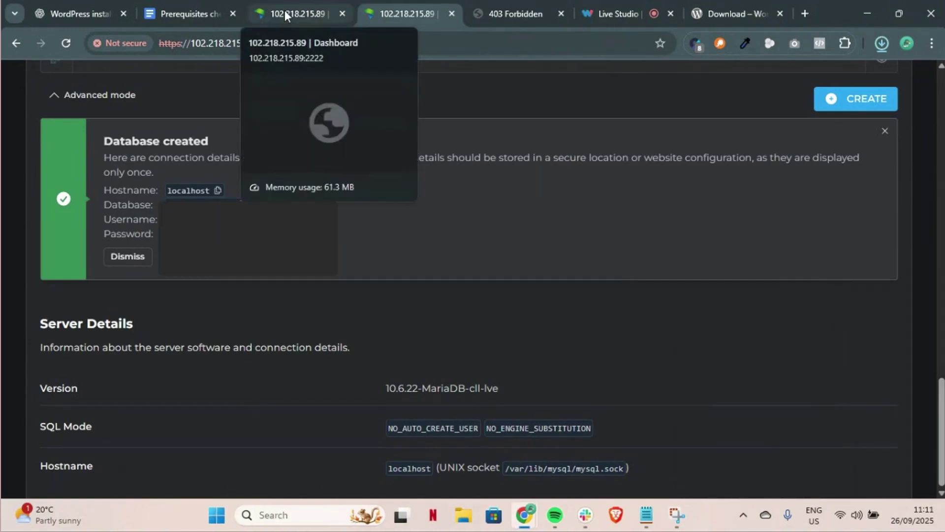
# Step: Open the public_html folder of wpfoss.co.ke in the hosting panel's File Manager
pyautogui.click(284, 10)
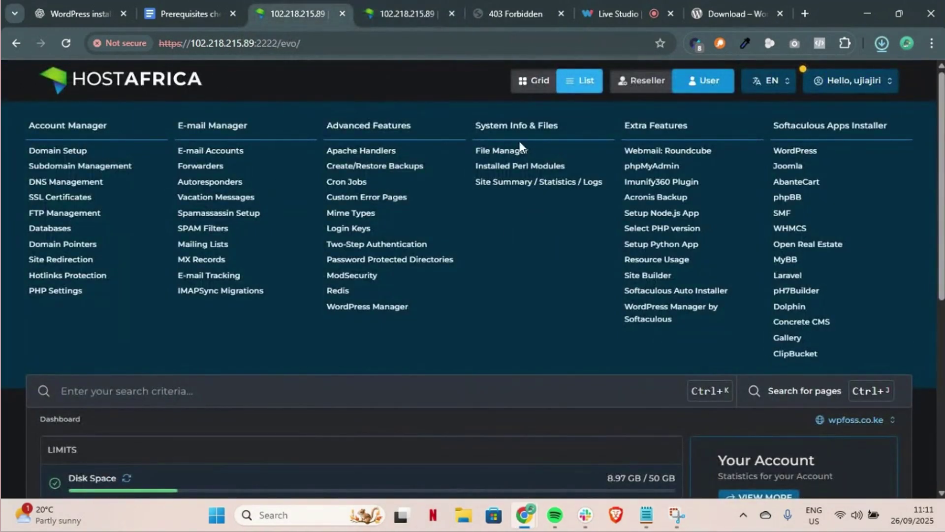
pyautogui.click(510, 152)
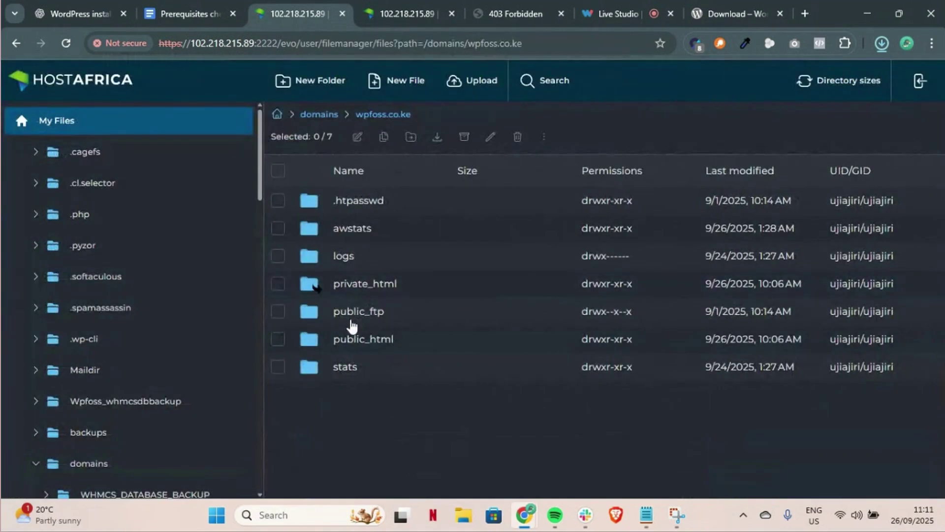
pyautogui.doubleClick(358, 345)
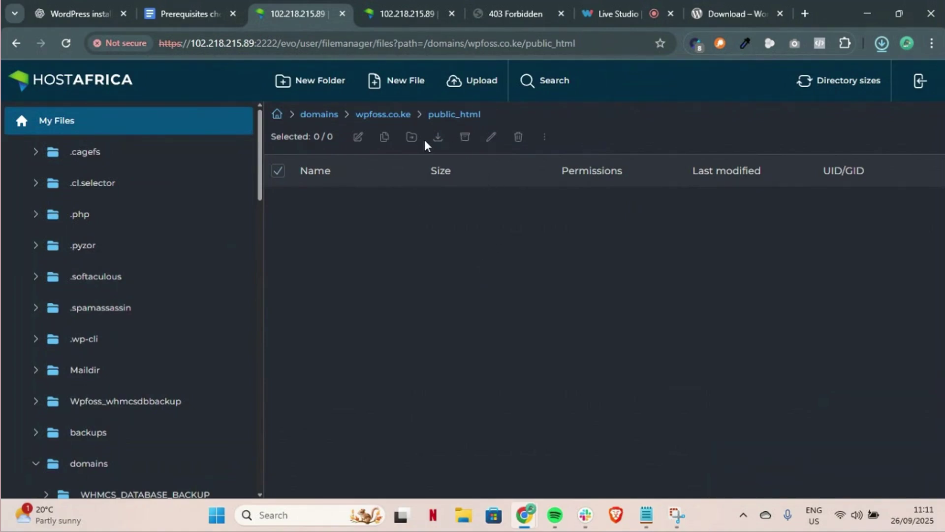
# Step: Upload wordpress-6.8.2 (3).zip from Downloads into public_html and close the upload dialog
pyautogui.click(460, 78)
pyautogui.click(181, 130)
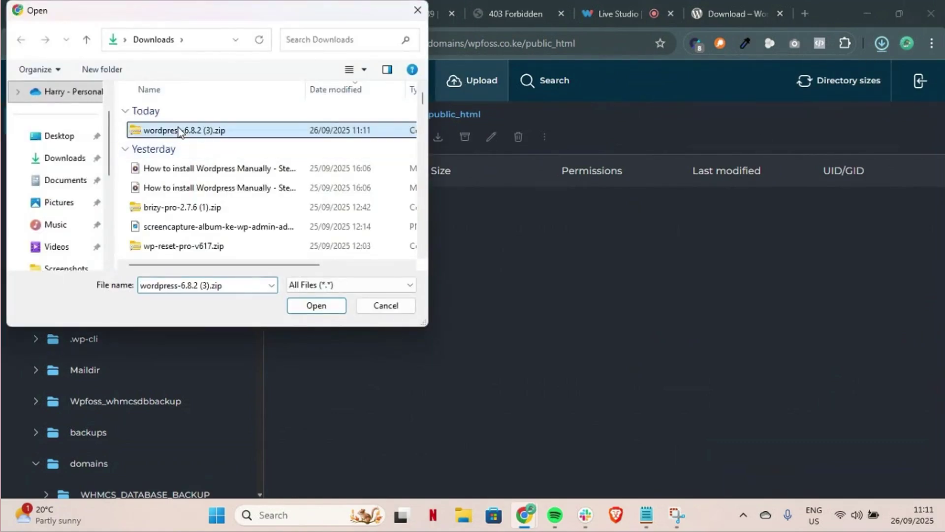
pyautogui.click(317, 306)
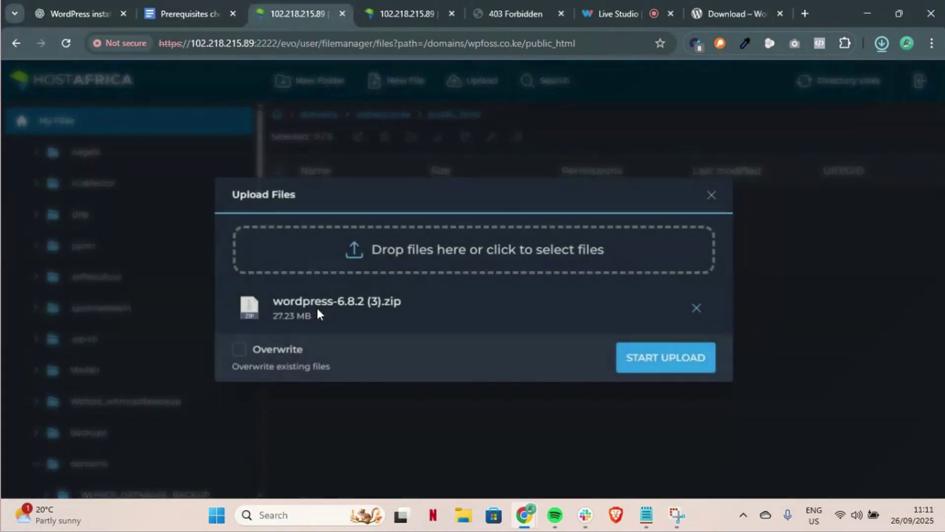
pyautogui.click(665, 364)
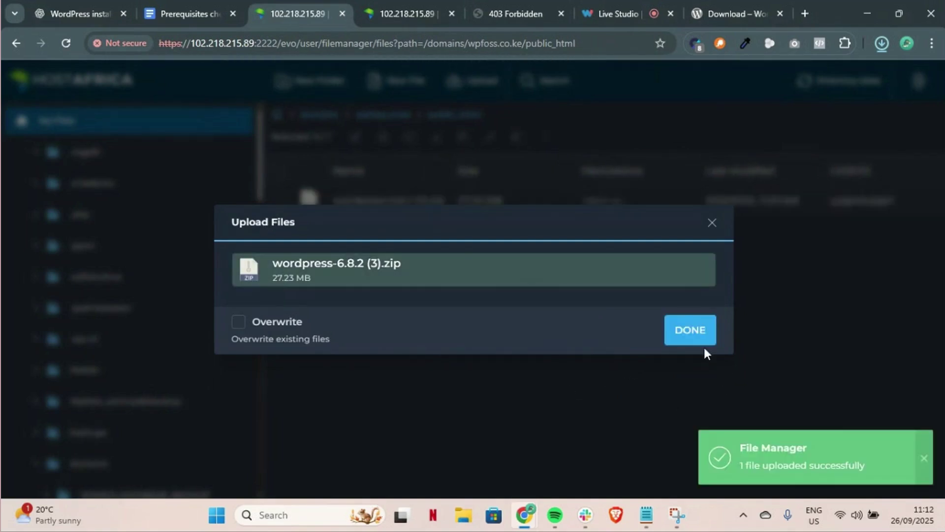
pyautogui.click(700, 338)
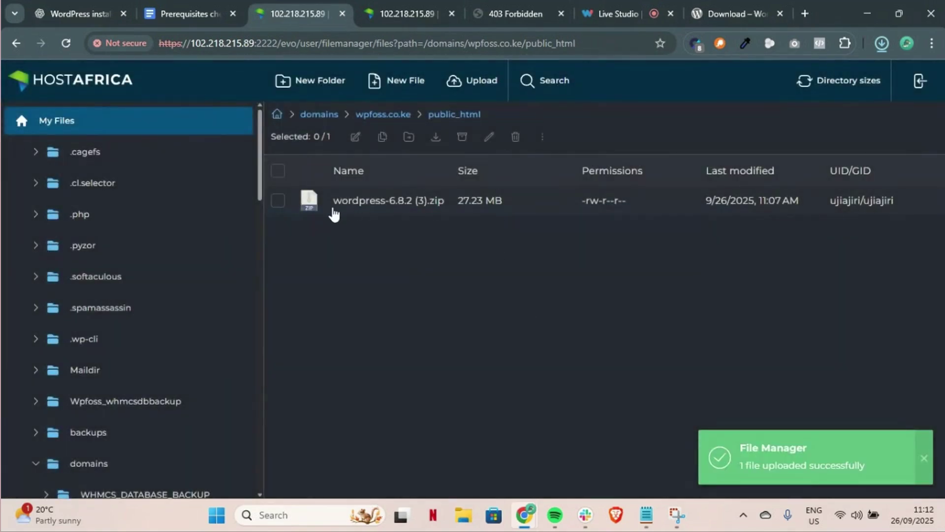
# Step: Extract wordpress-6.8.2 (3).zip into /domains/wpfoss.co.ke/public_html
pyautogui.click(278, 206)
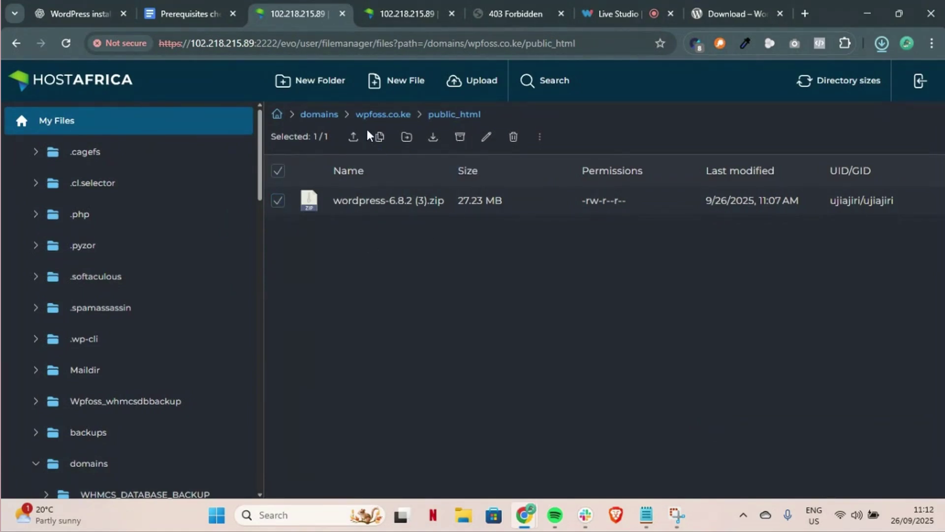
pyautogui.click(354, 137)
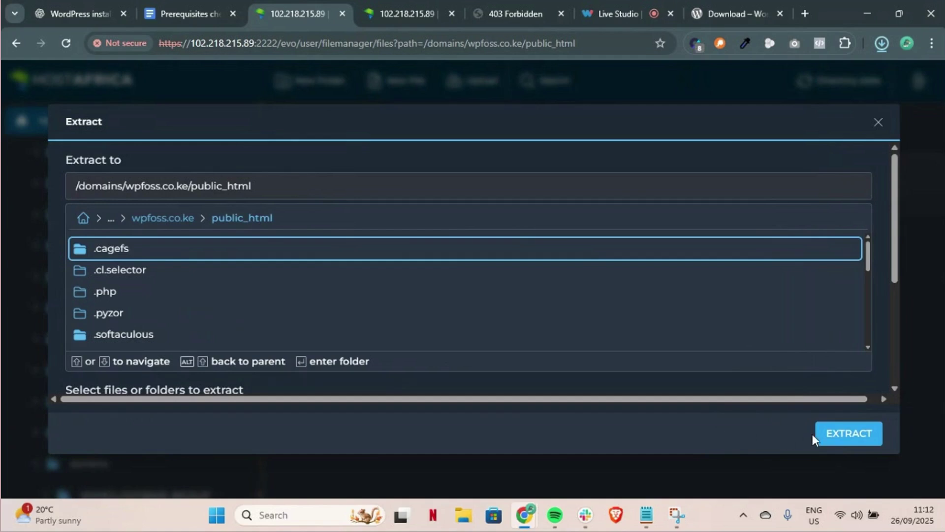
pyautogui.click(858, 436)
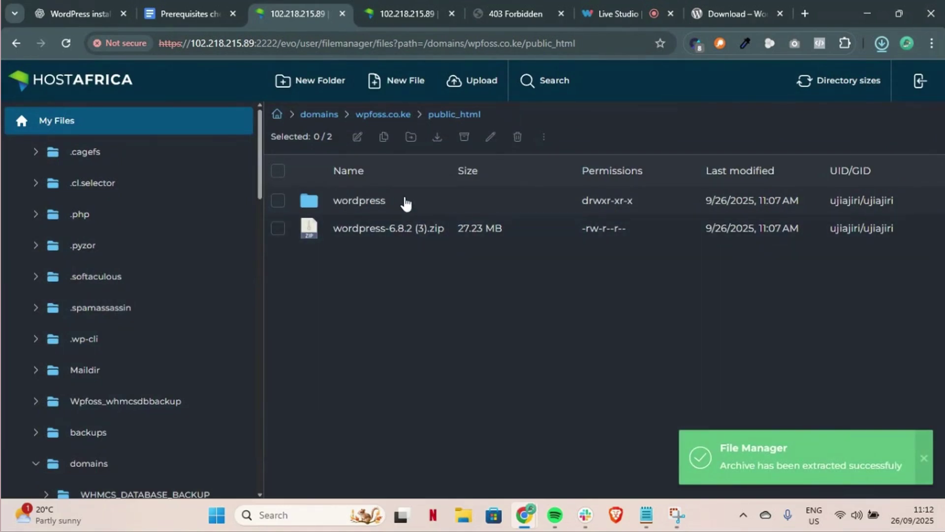
# Step: Move all files and folders from the extracted wordpress folder up into /domains/wpfoss.co.ke/public_html/
pyautogui.doubleClick(406, 201)
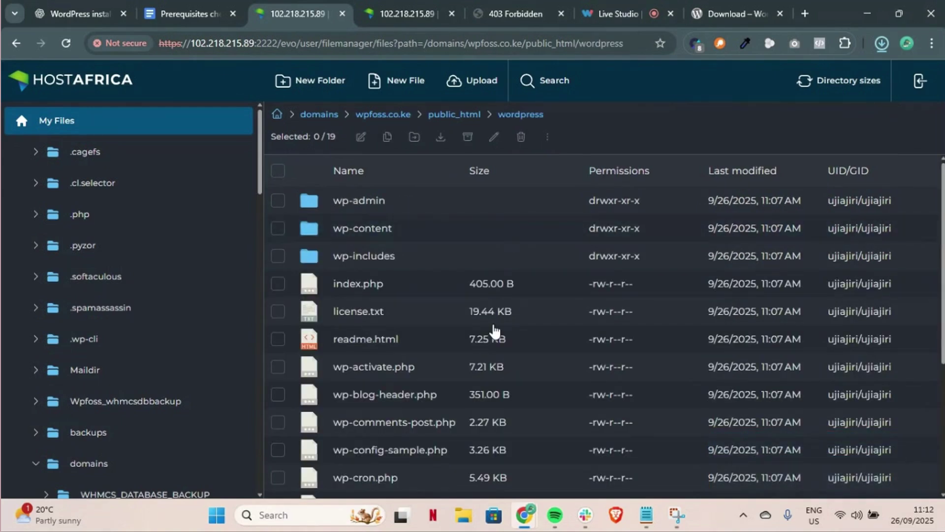
pyautogui.scroll(-4, 494, 331)
pyautogui.scroll(4, 495, 330)
pyautogui.click(279, 174)
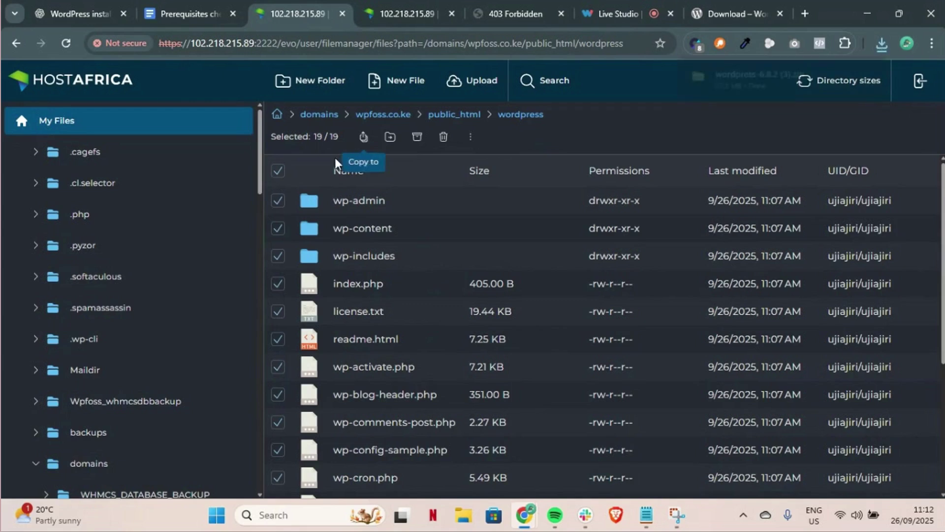
pyautogui.click(389, 136)
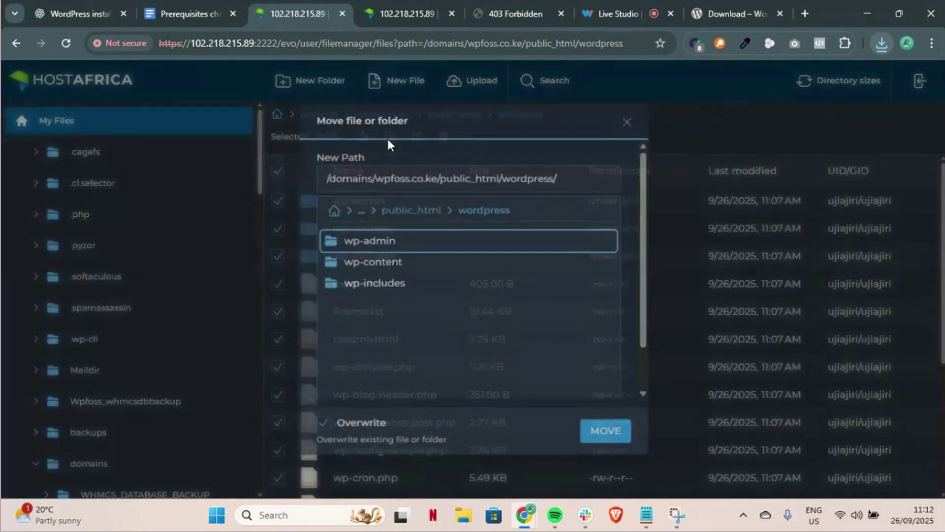
pyautogui.click(428, 209)
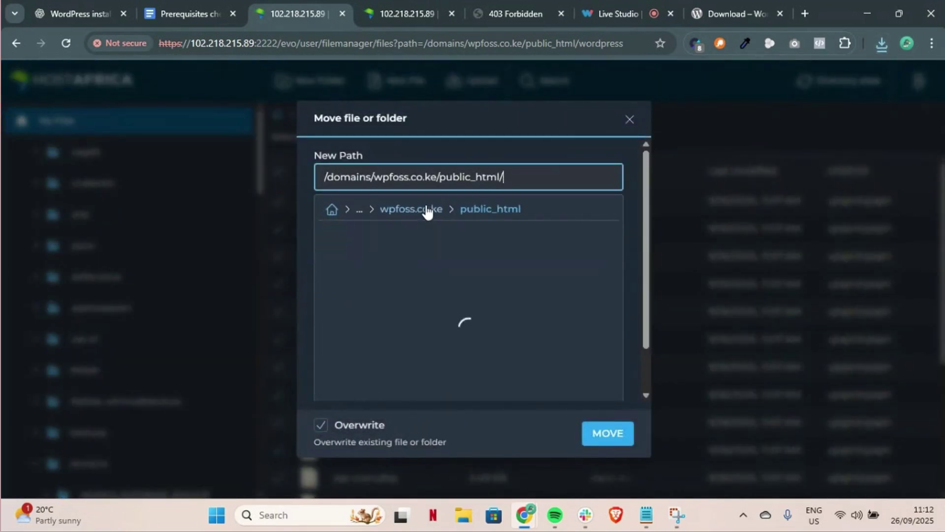
pyautogui.click(616, 442)
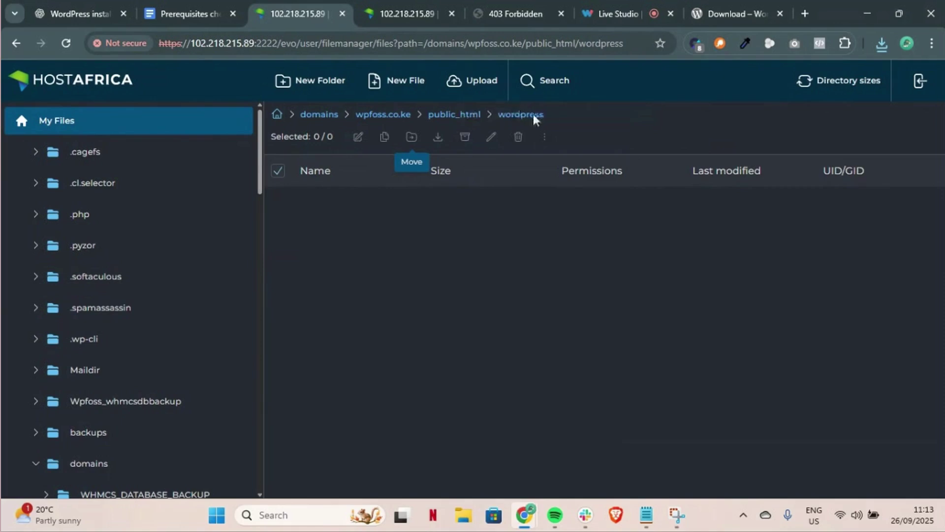
# Step: Remove the emptied wordpress folder from public_html to the trash and review the remaining files
pyautogui.click(450, 116)
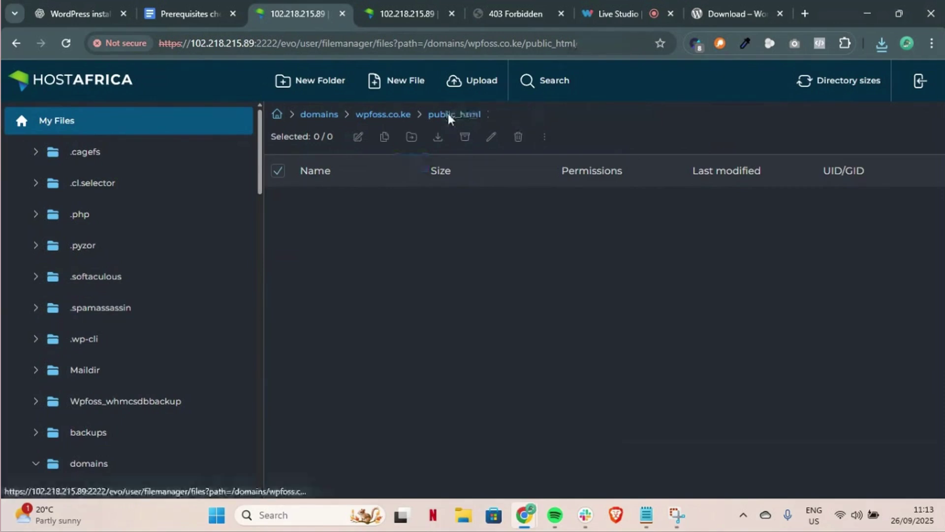
pyautogui.click(277, 200)
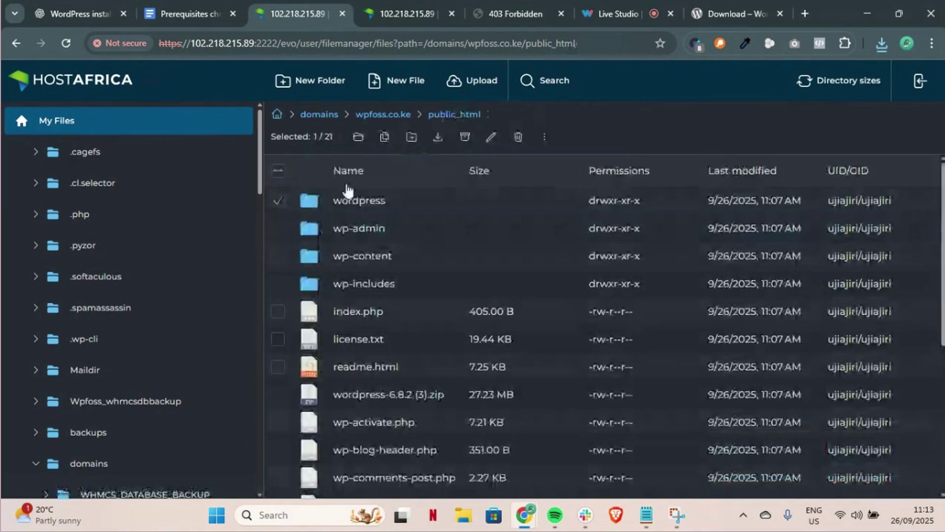
pyautogui.click(518, 141)
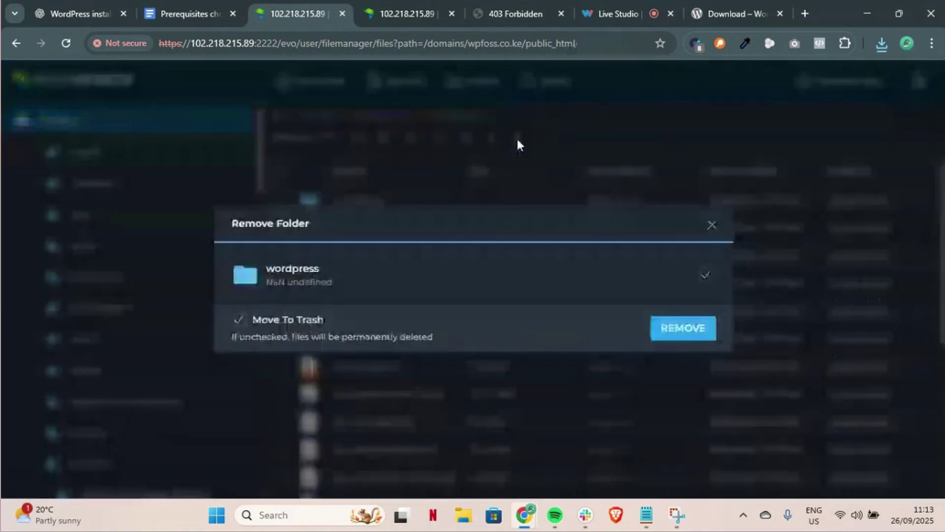
pyautogui.click(683, 328)
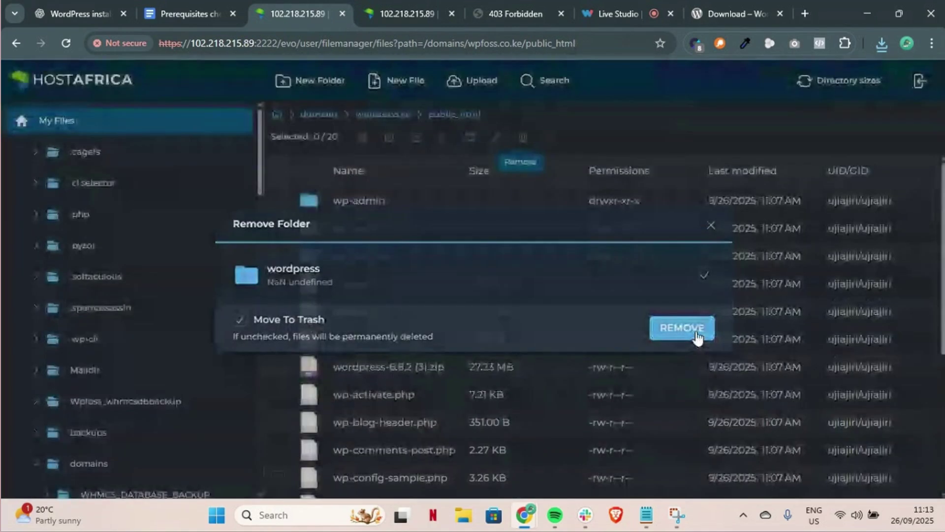
pyautogui.scroll(-5, 524, 314)
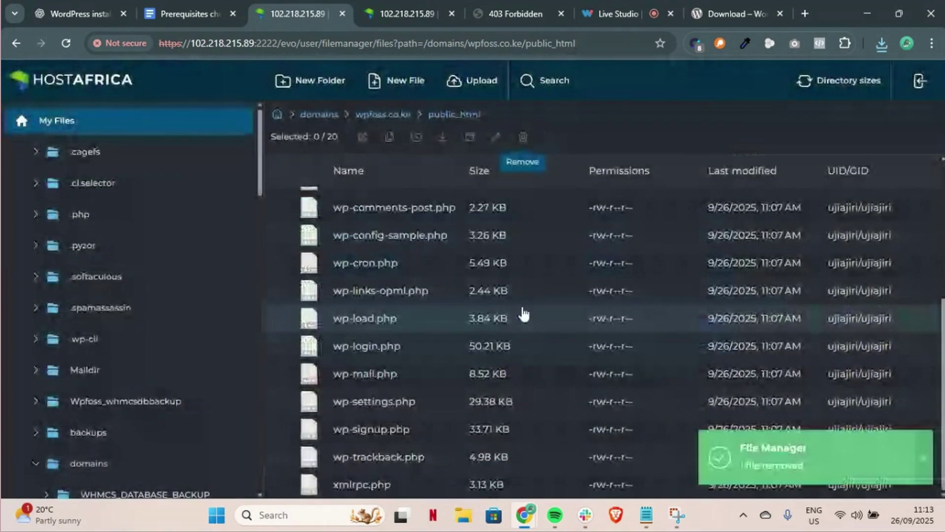
pyautogui.scroll(5, 524, 314)
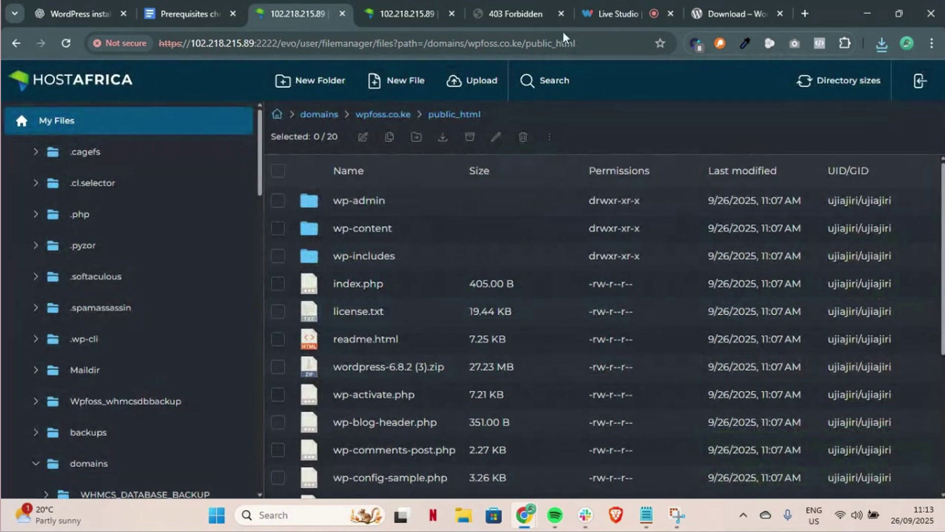
# Step: Close the 403 Forbidden page and load wpfoss.co.ke in a new browser tab
pyautogui.click(563, 11)
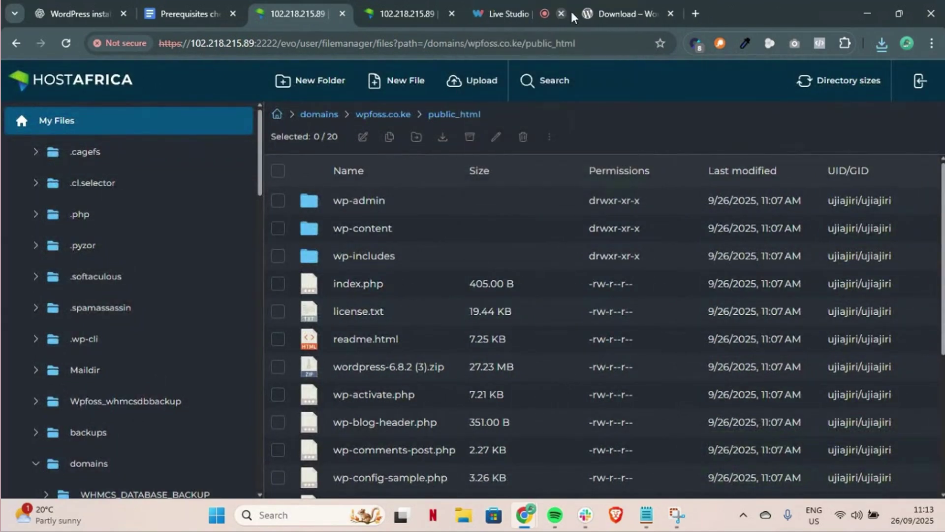
pyautogui.click(696, 13)
pyautogui.write('wpfoss')
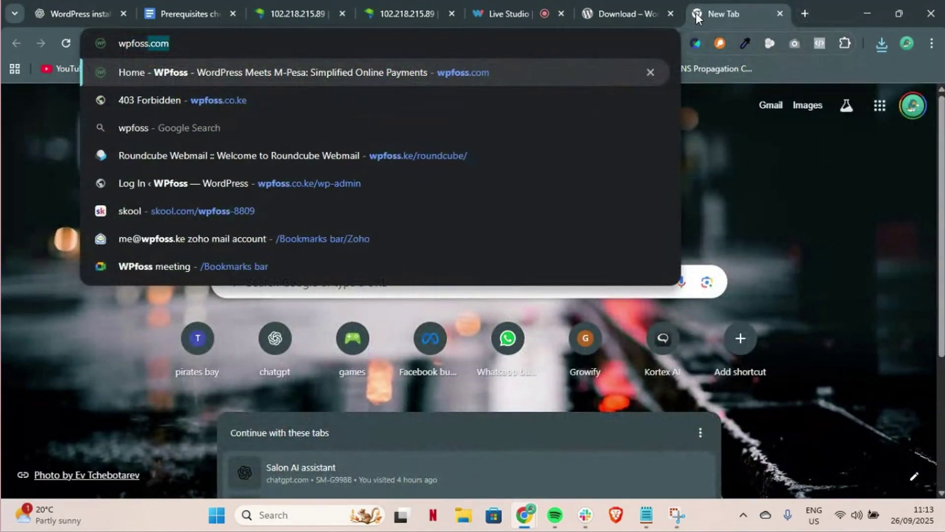
pyautogui.write('.co.ke')
pyautogui.press('Return')
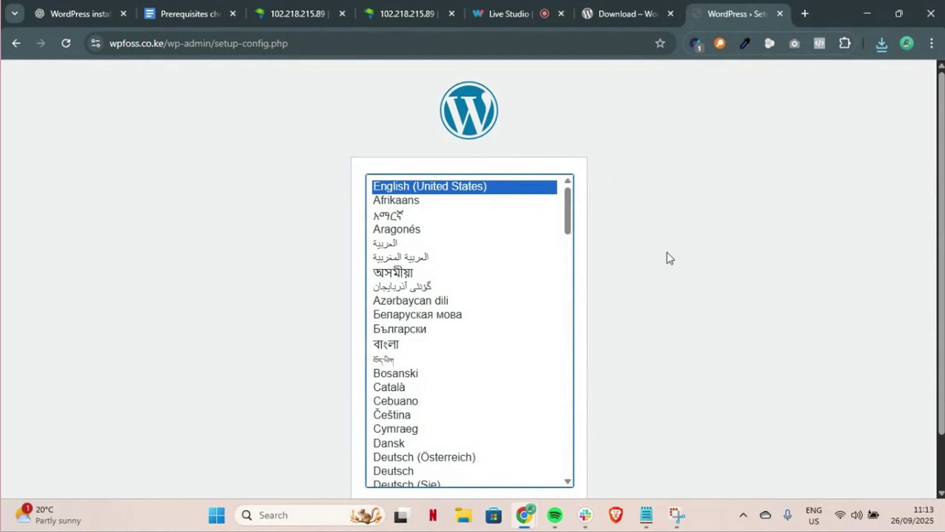
# Step: Continue the WordPress setup in English (United States) to the database connection form and dismiss the password generator overlay
pyautogui.scroll(-2, 666, 255)
pyautogui.click(551, 457)
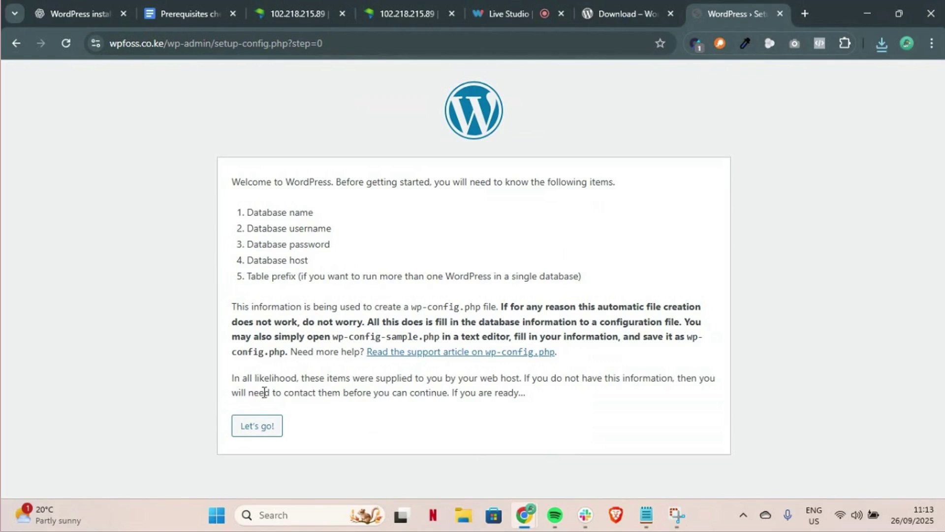
pyautogui.click(265, 434)
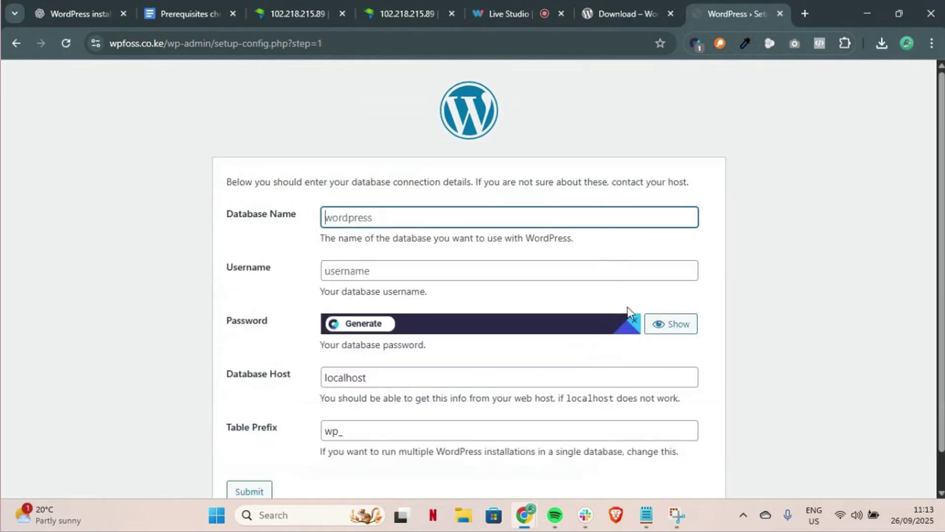
pyautogui.click(634, 320)
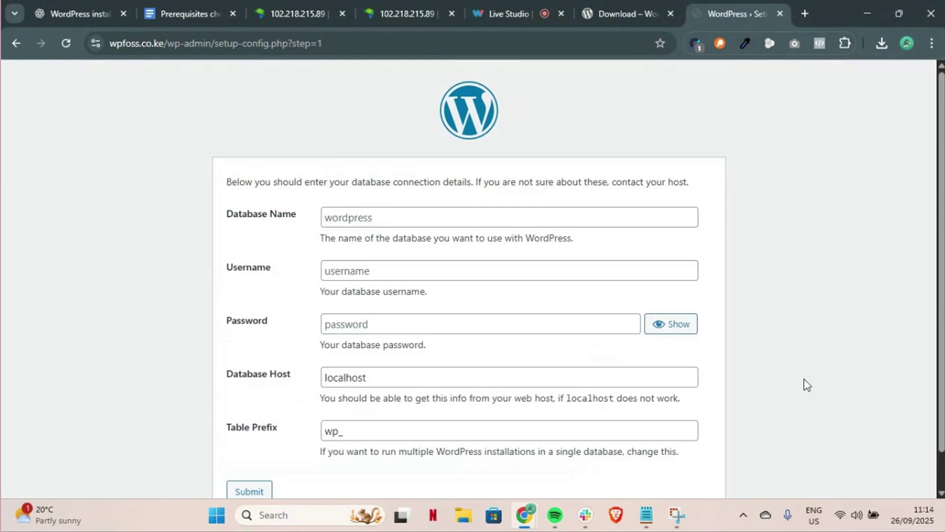
# Step: Copy the database name from the Notepad note and enter ujiajiri_demo1 as both the database name and the username
pyautogui.click(646, 515)
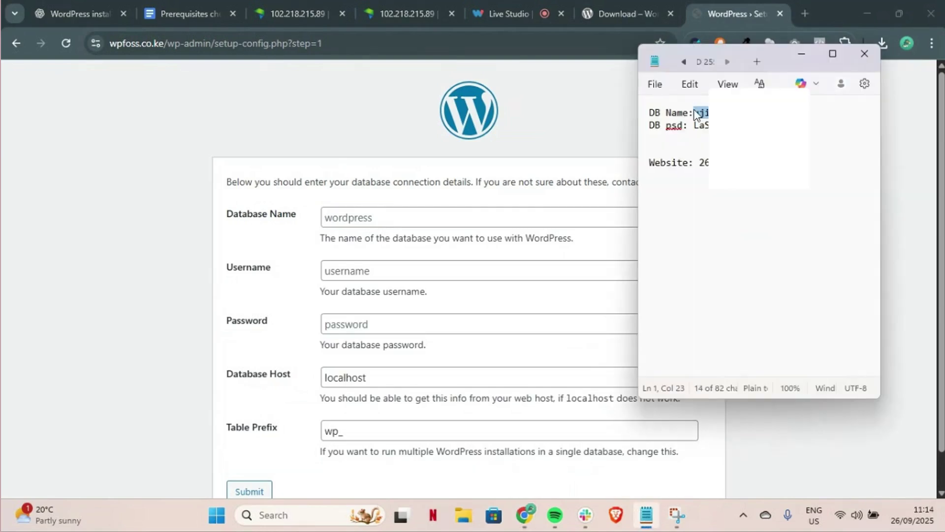
pyautogui.hotkey('ctrl', 'x')
pyautogui.hotkey('ctrl', 'v')
pyautogui.click(802, 54)
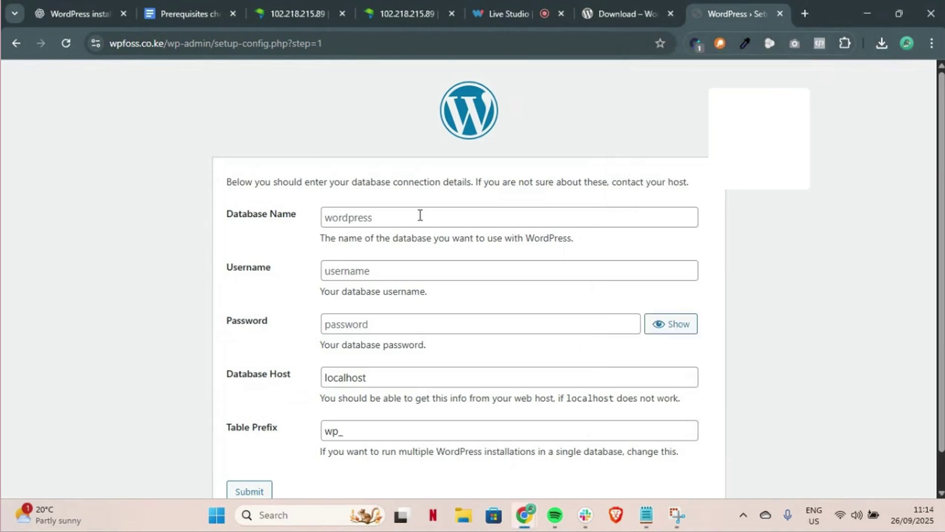
pyautogui.click(417, 216)
pyautogui.hotkey('ctrl', 'v')
pyautogui.click(347, 282)
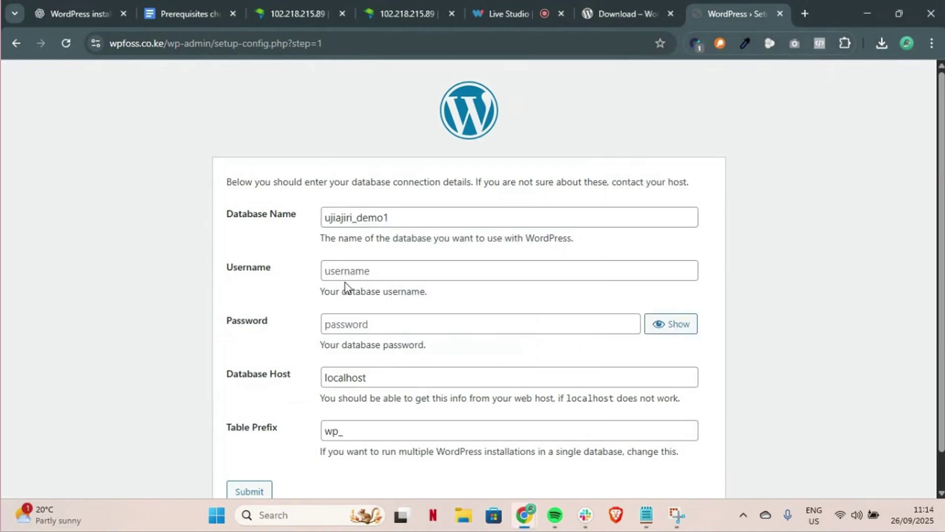
pyautogui.click(344, 269)
pyautogui.hotkey('ctrl', 'v')
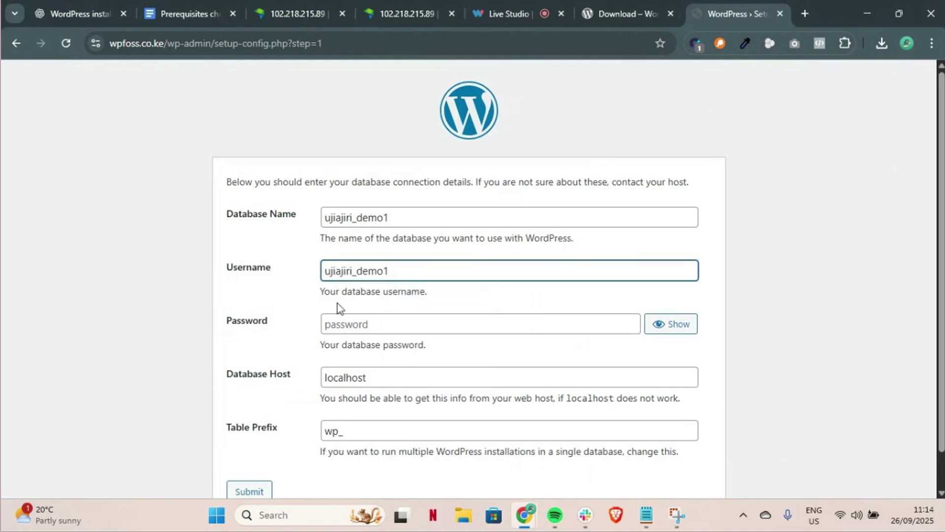
# Step: Copy the database password from the Notepad note and paste it into the setup form's Password field
pyautogui.click(350, 326)
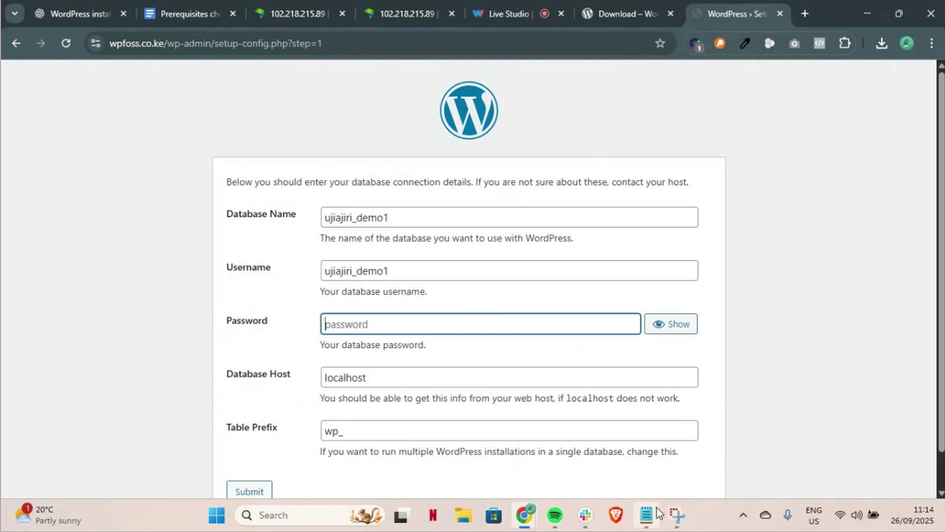
pyautogui.click(646, 515)
pyautogui.moveTo(694, 126); pyautogui.dragTo(714, 138)
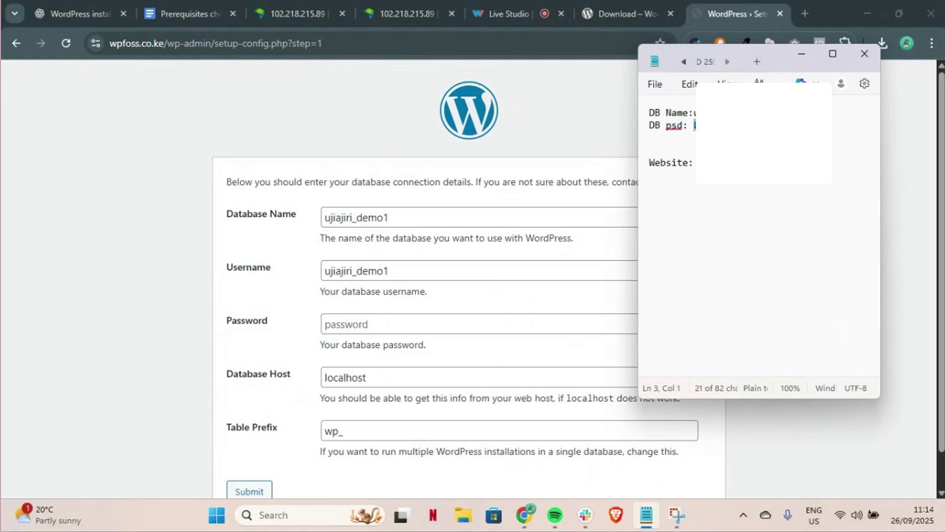
pyautogui.hotkey('ctrl', 'x')
pyautogui.click(802, 54)
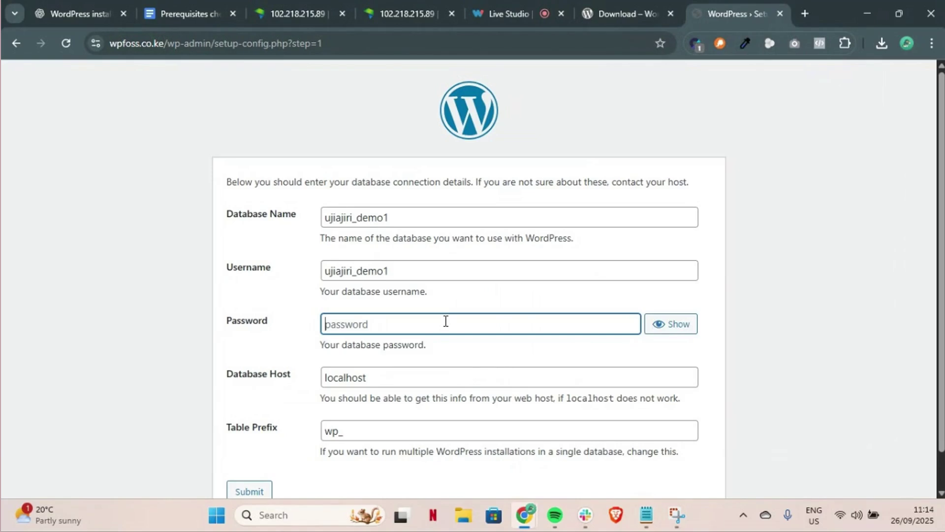
pyautogui.hotkey('ctrl', 'v')
# Step: Submit the database connection details and run the WordPress installation
pyautogui.scroll(-1, 428, 387)
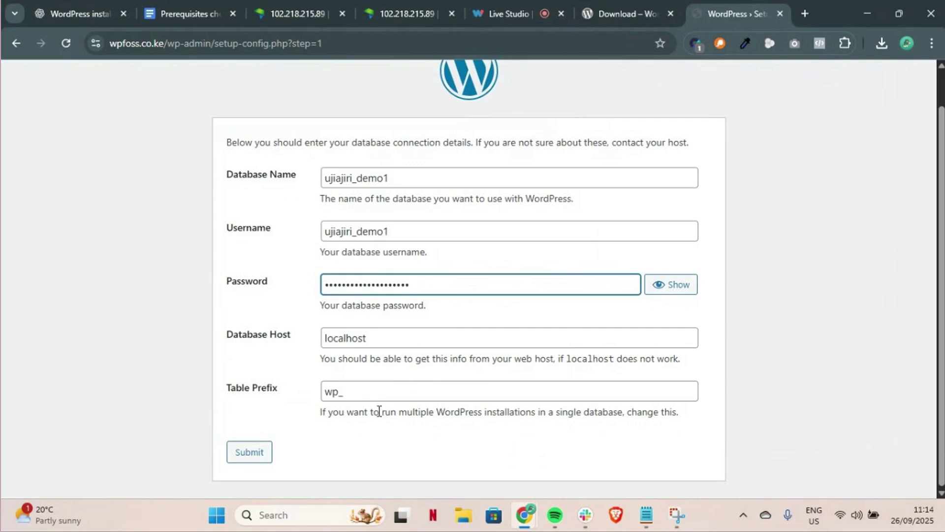
pyautogui.click(259, 461)
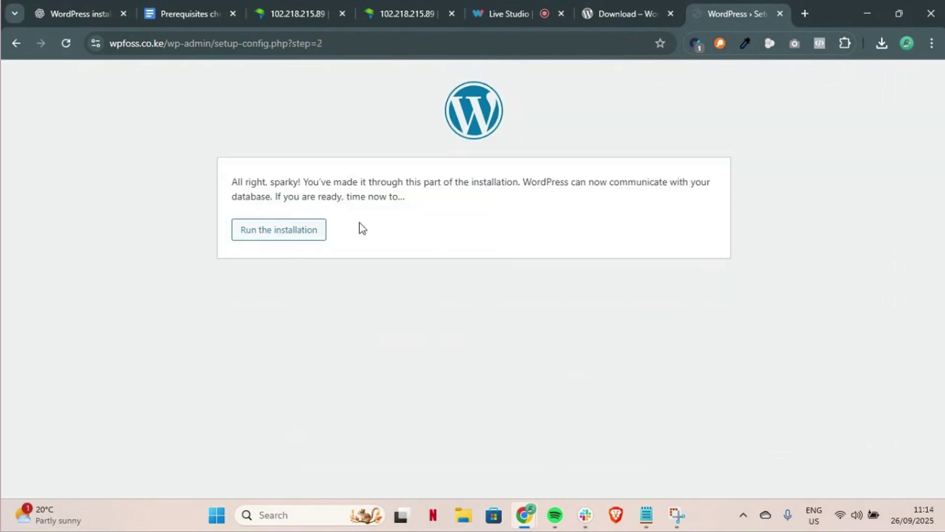
pyautogui.click(305, 235)
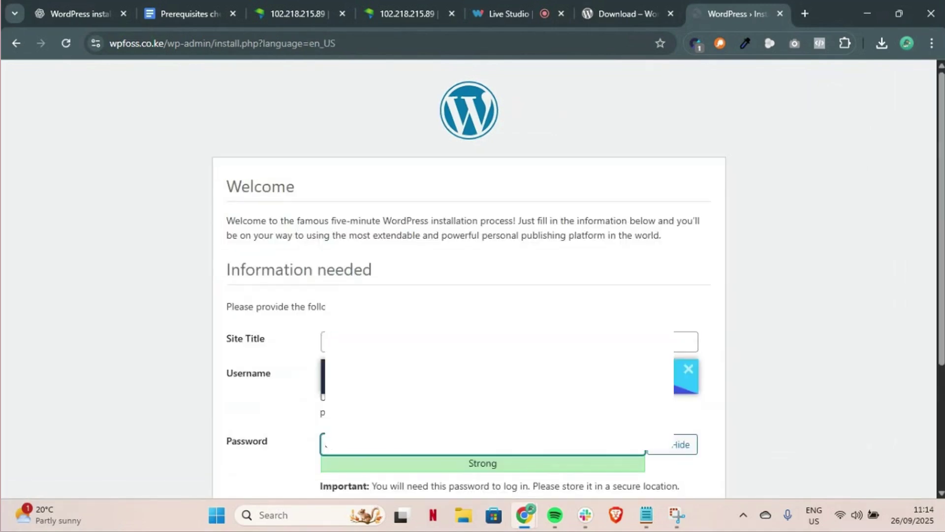
# Step: Dismiss the password generator overlay, then set the site title to WP and the admin username to me
pyautogui.scroll(-3, 321, 330)
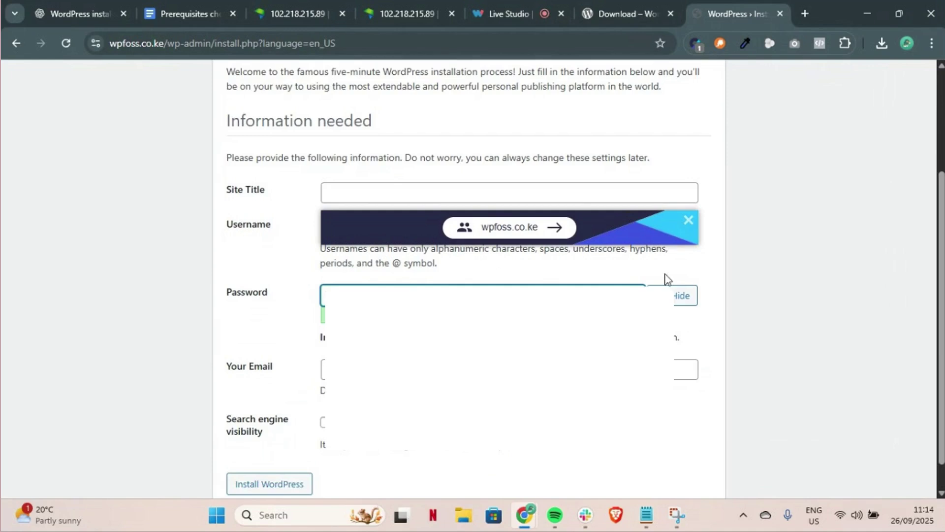
pyautogui.click(689, 222)
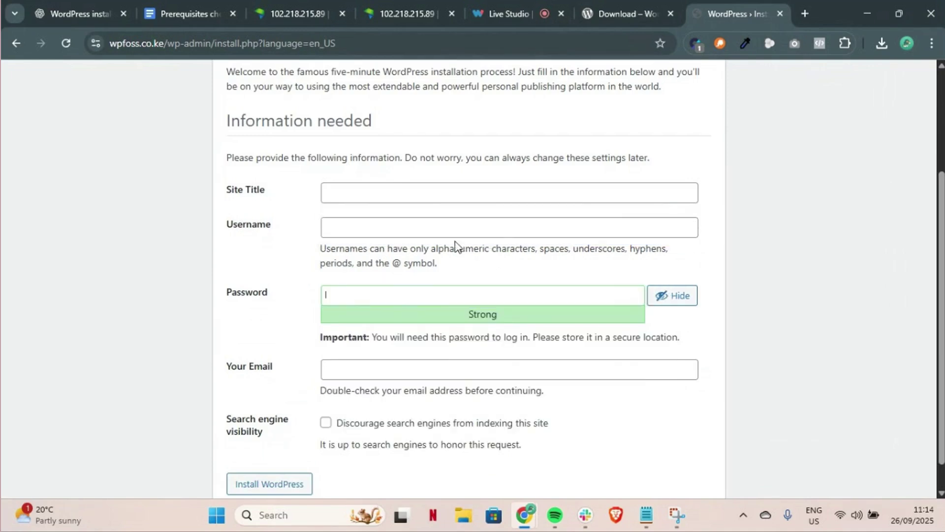
pyautogui.click(393, 192)
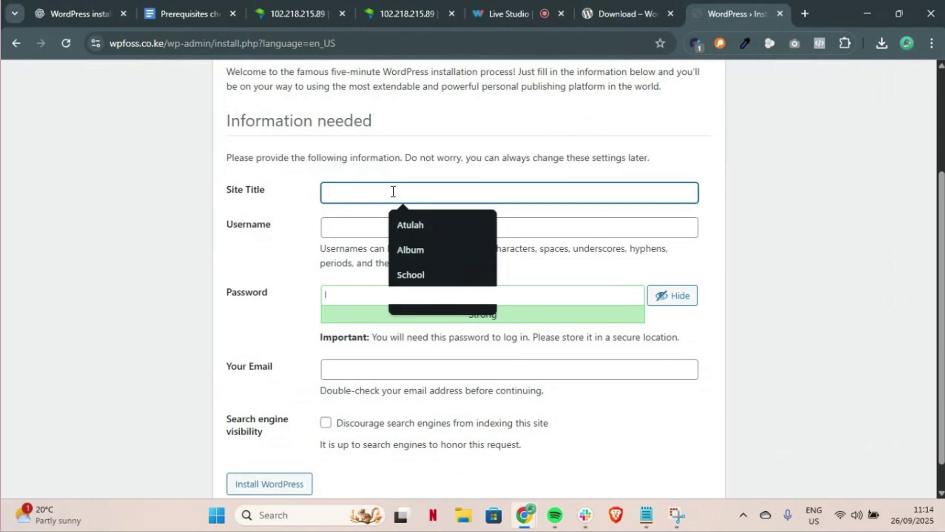
pyautogui.write('W')
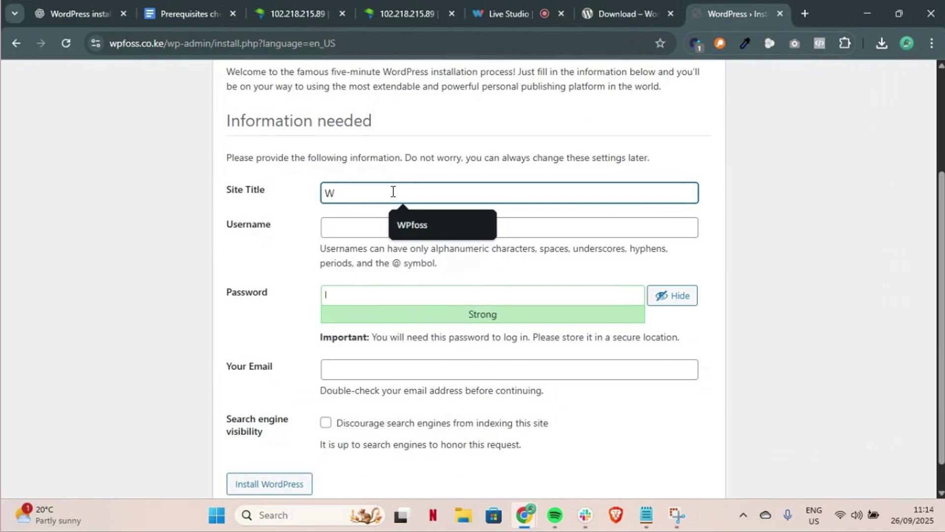
pyautogui.press('BackSpace')
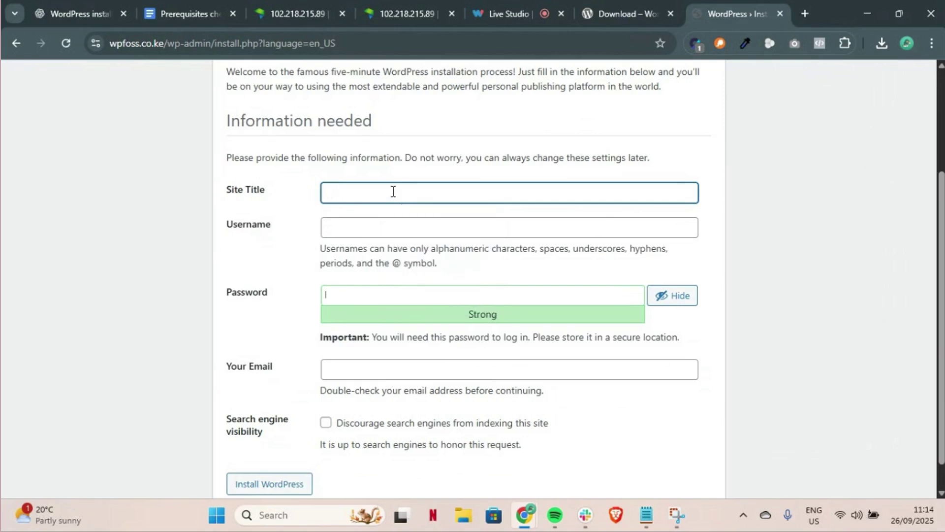
pyautogui.write('WP')
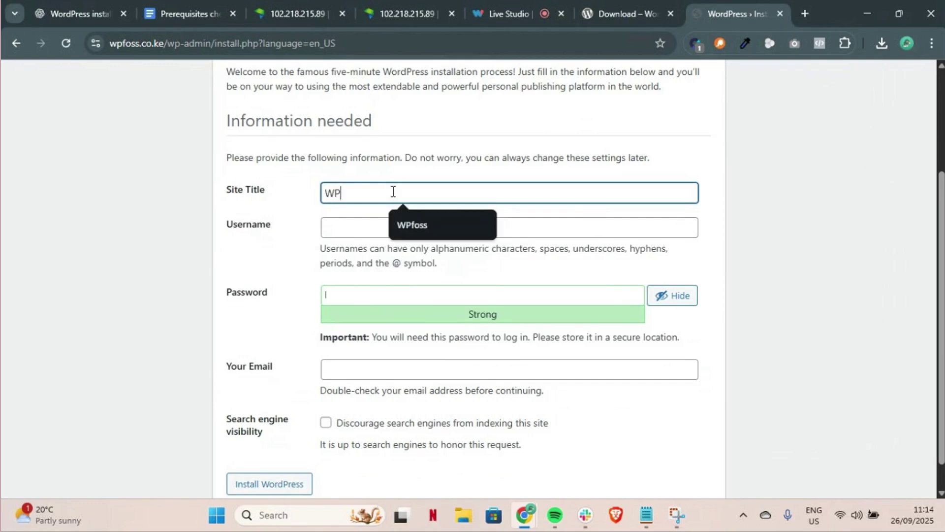
pyautogui.click(343, 228)
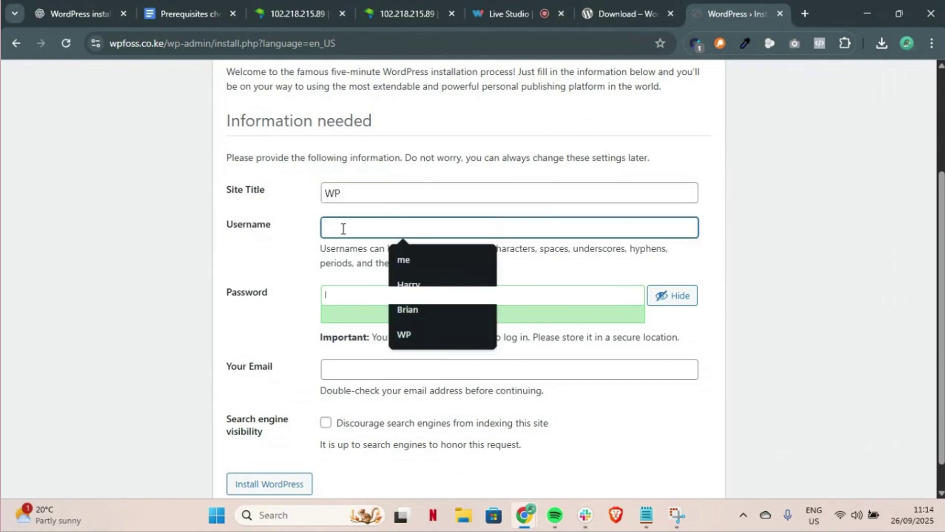
pyautogui.write('me')
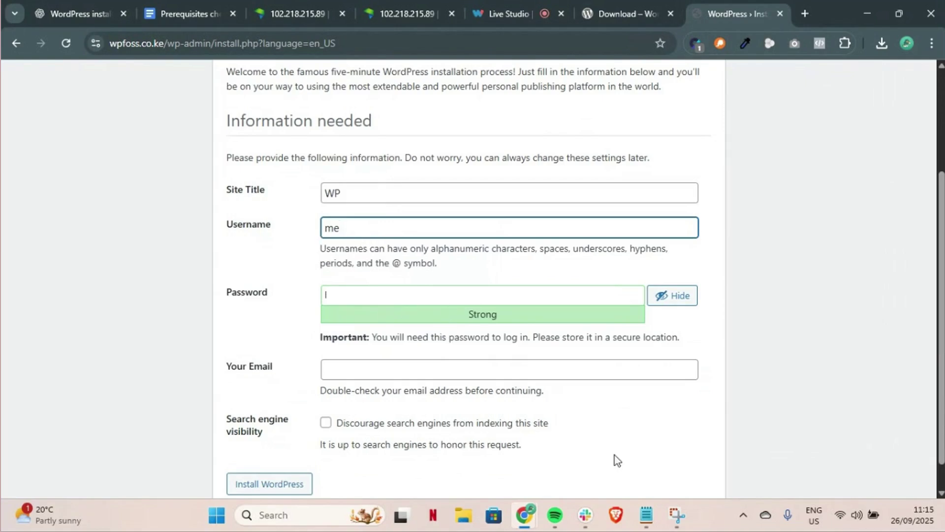
# Step: Copy the website password from the Notepad note and enter it in the setup form's Password field
pyautogui.click(646, 515)
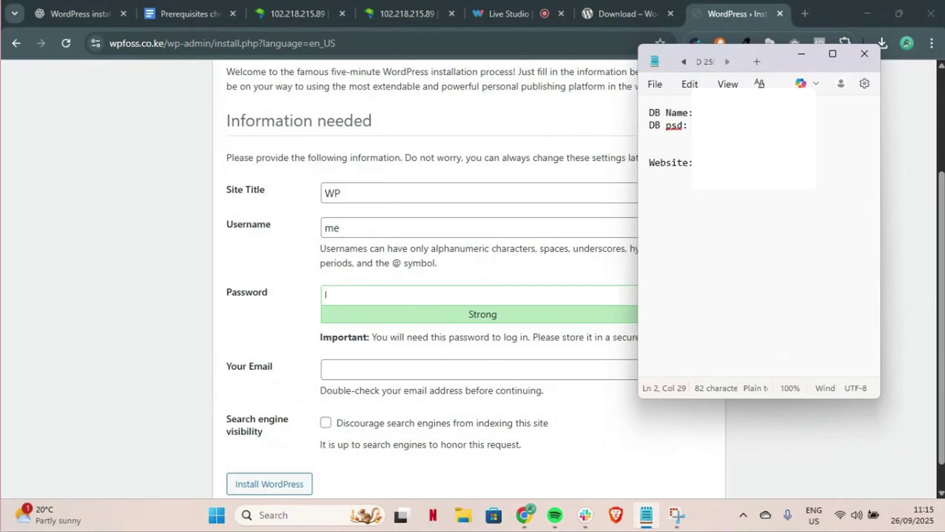
pyautogui.doubleClick(818, 126)
pyautogui.moveTo(739, 175); pyautogui.dragTo(699, 163)
pyautogui.press('Up')
pyautogui.press('End')
pyautogui.click(801, 54)
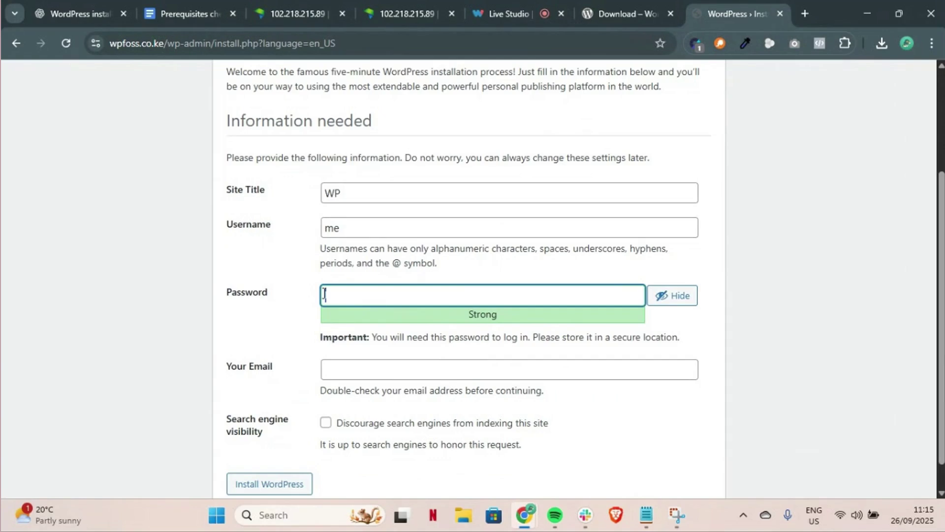
# Step: Fill in the administrator's email address with the wpfoss.com account and install WordPress
pyautogui.scroll(-1, 364, 325)
pyautogui.click(371, 340)
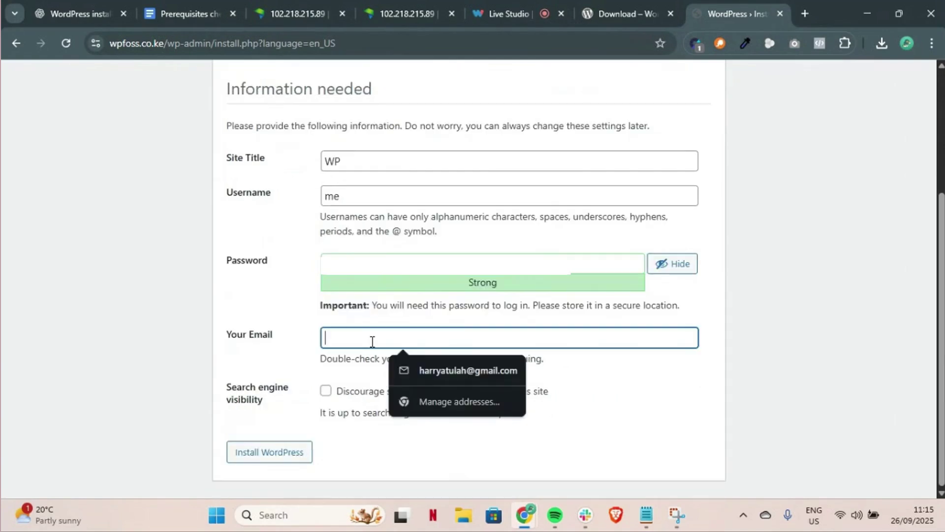
pyautogui.write('uj')
pyautogui.hotkey('ctrl', 'a')
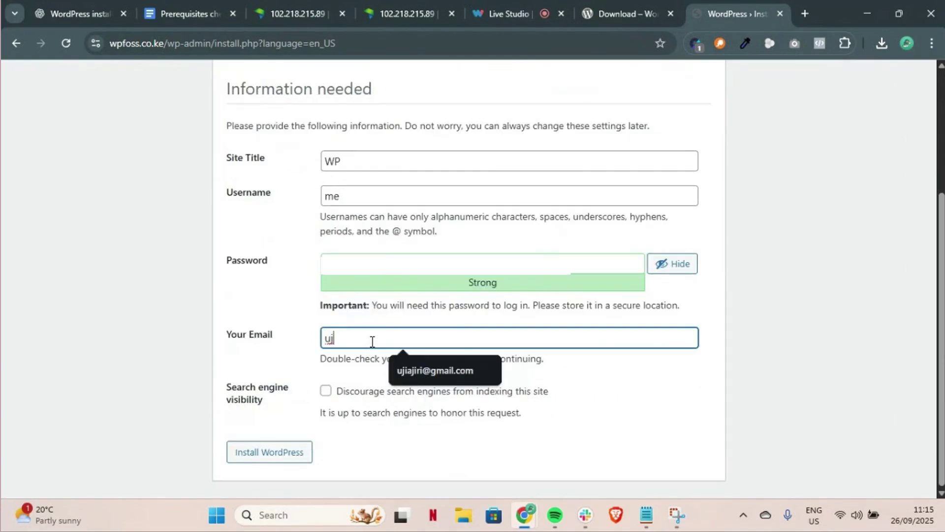
pyautogui.press('BackSpace')
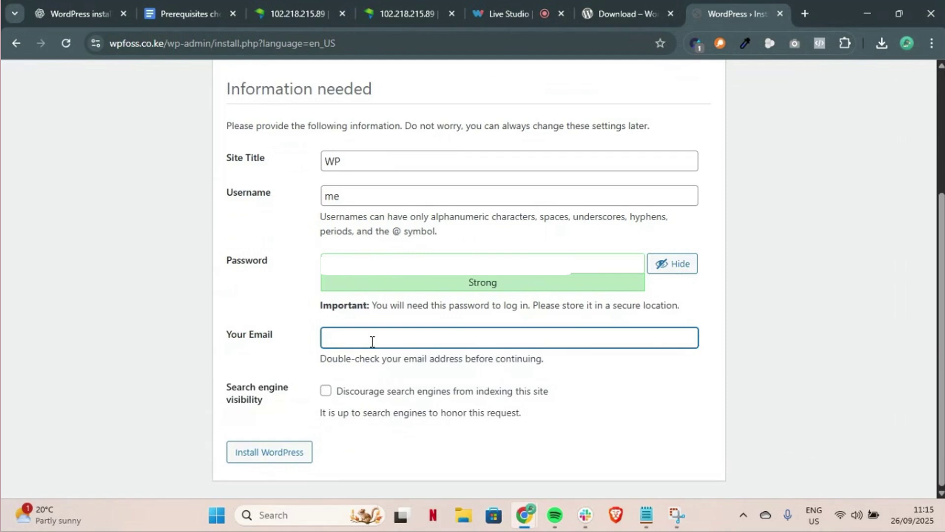
pyautogui.write('he')
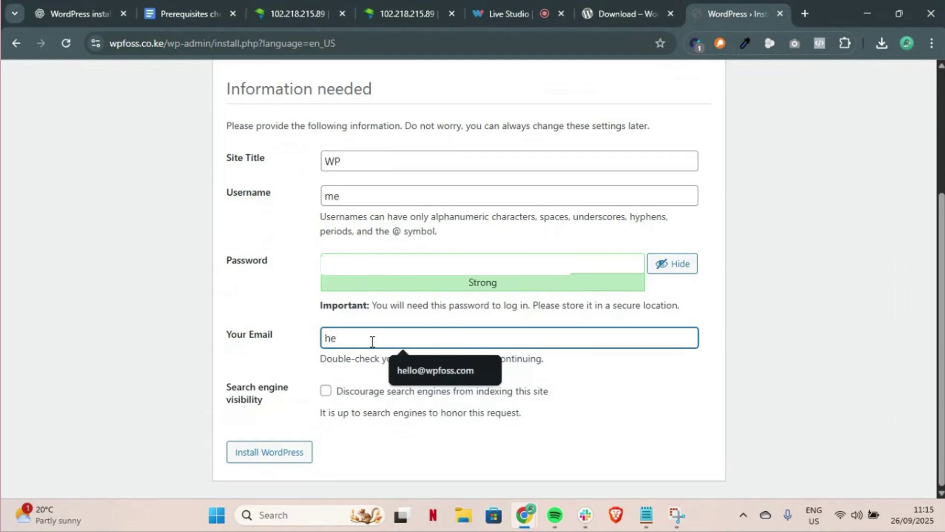
pyautogui.click(430, 369)
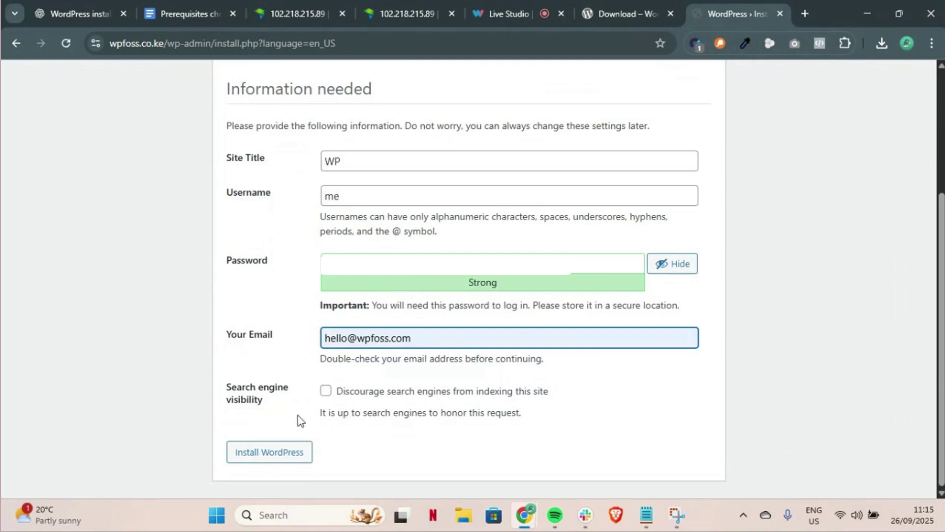
pyautogui.click(283, 456)
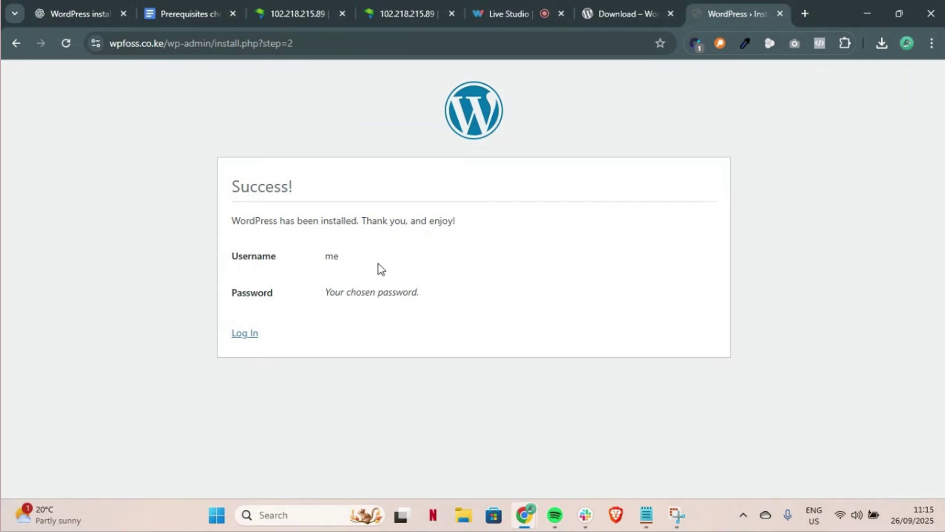
# Step: Open the WordPress login page, dismiss the overlay and enter the administrator's email address as the login name
pyautogui.click(244, 334)
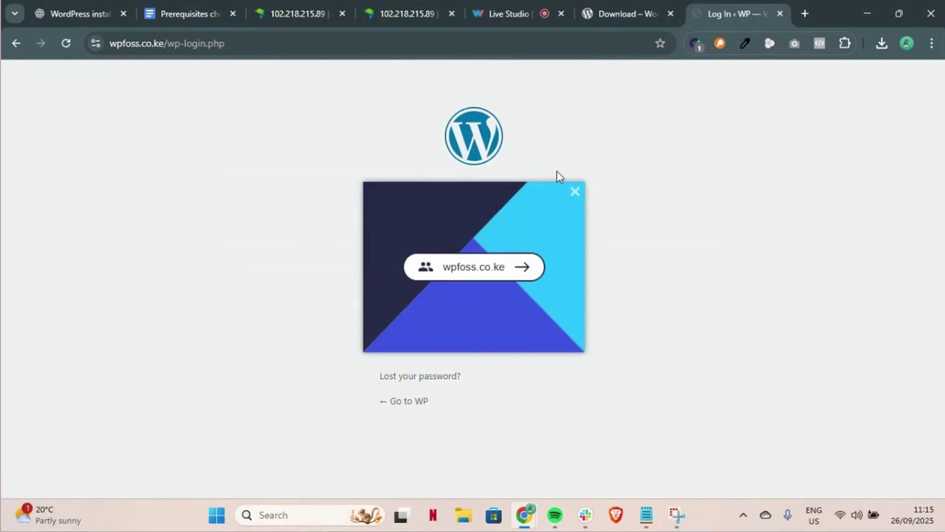
pyautogui.click(575, 192)
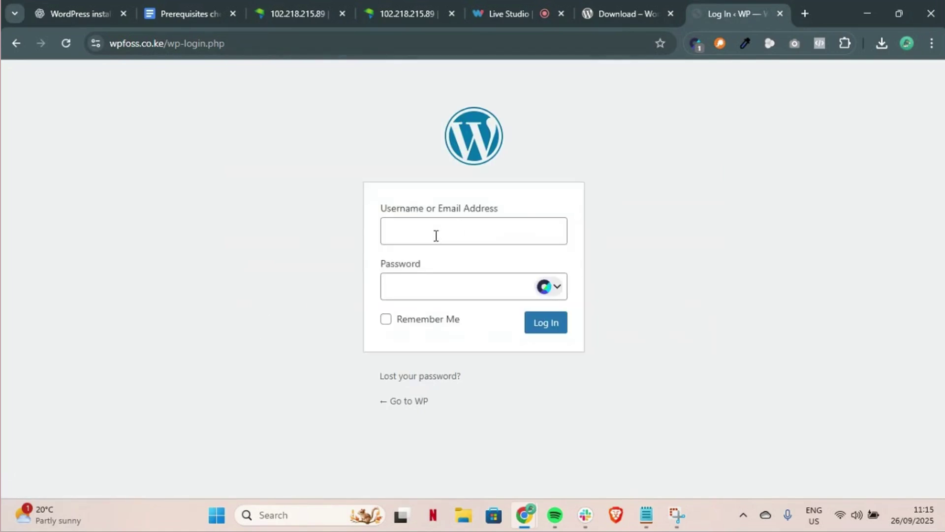
pyautogui.click(437, 235)
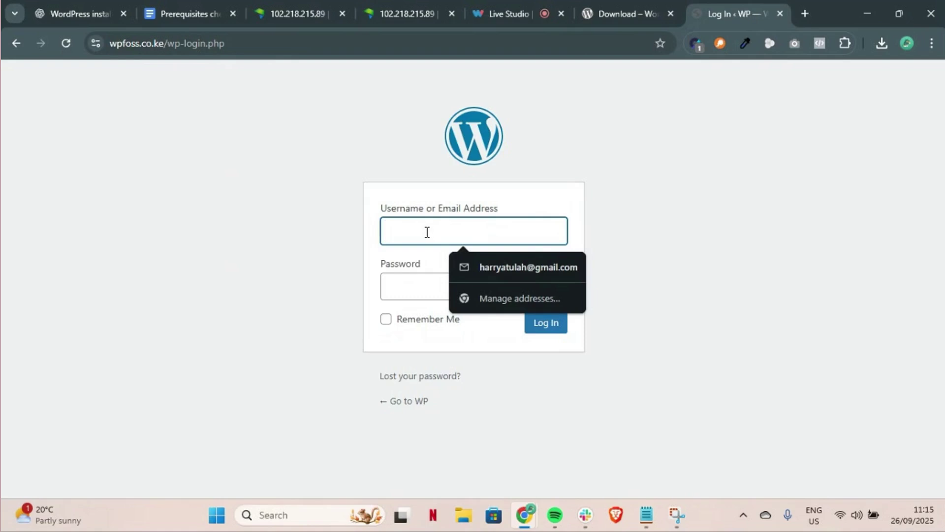
pyautogui.write('hel')
pyautogui.press('BackSpace')
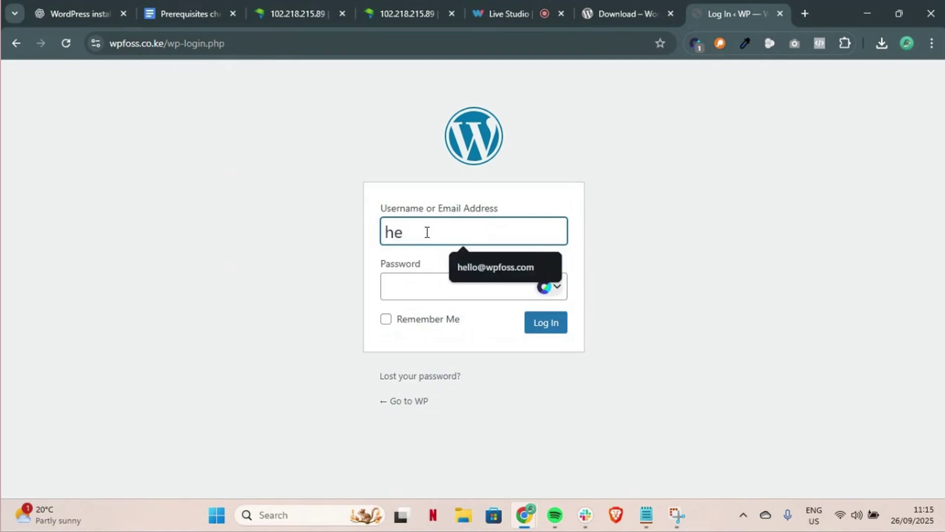
pyautogui.click(481, 268)
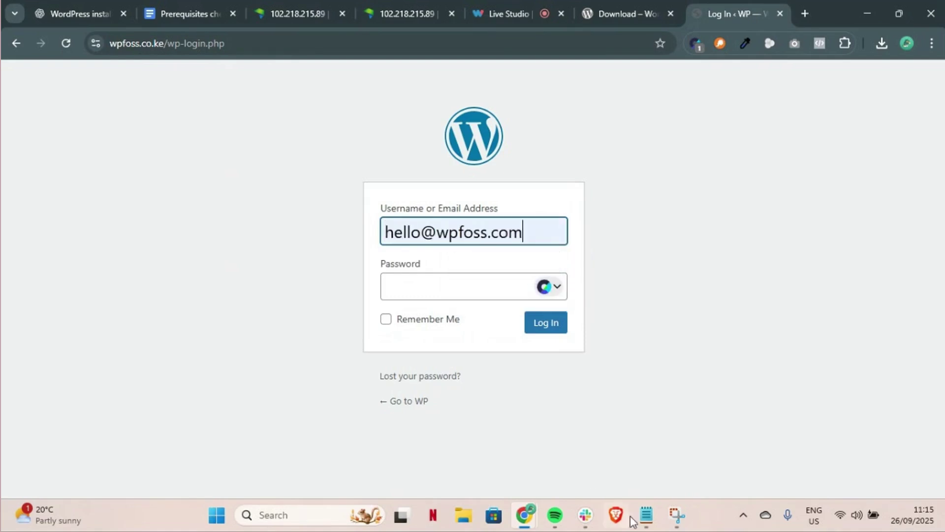
# Step: Copy the website password from the Notepad note, paste it into the login form's Password field and log in
pyautogui.click(643, 524)
pyautogui.moveTo(698, 163); pyautogui.dragTo(786, 163)
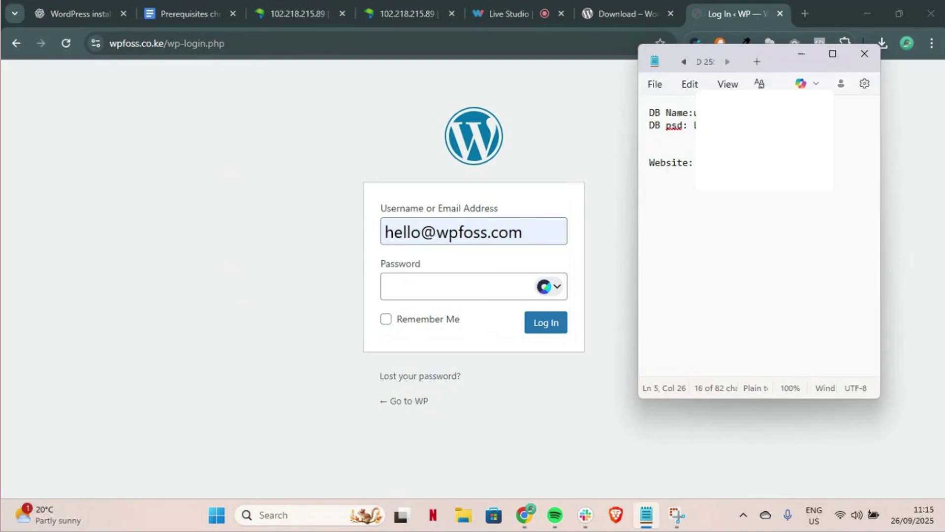
pyautogui.hotkey('ctrl', 'c')
pyautogui.hotkey('alt', 'Tab')
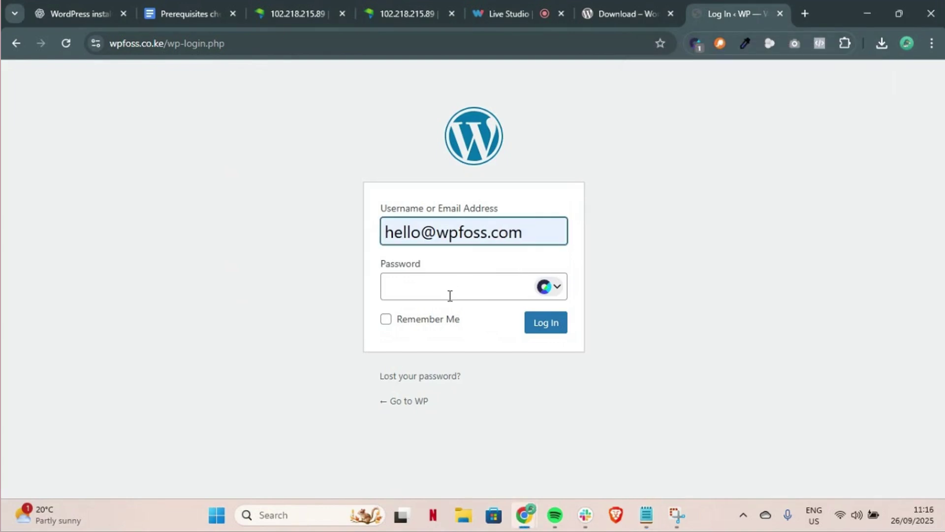
pyautogui.click(449, 295)
pyautogui.hotkey('ctrl', 'v')
pyautogui.click(532, 324)
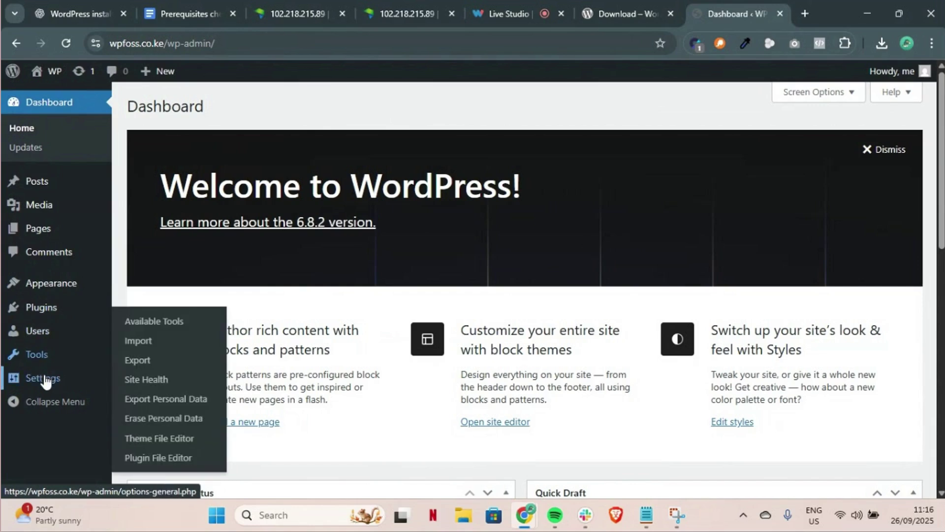
# Step: Open the General settings and review the site title, site addresses and administration email
pyautogui.moveTo(47, 383)
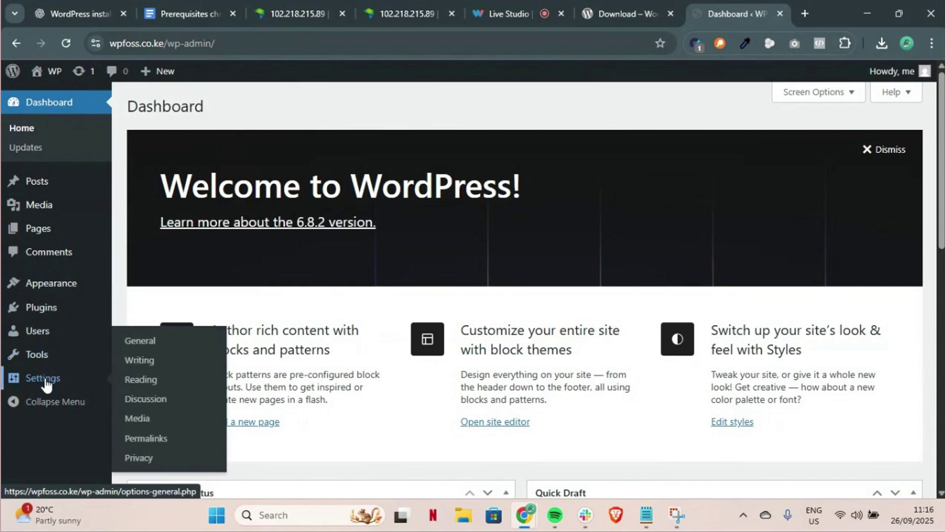
pyautogui.click(154, 340)
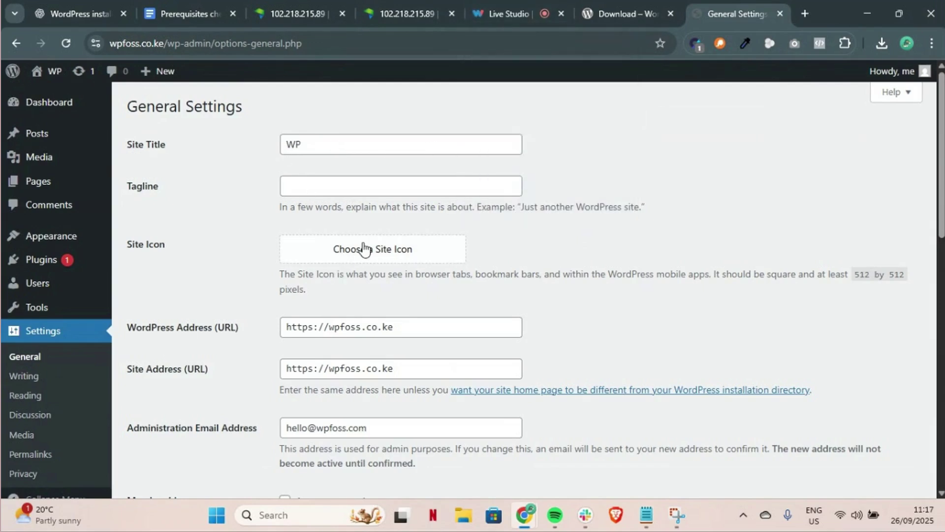
pyautogui.scroll(-1, 340, 393)
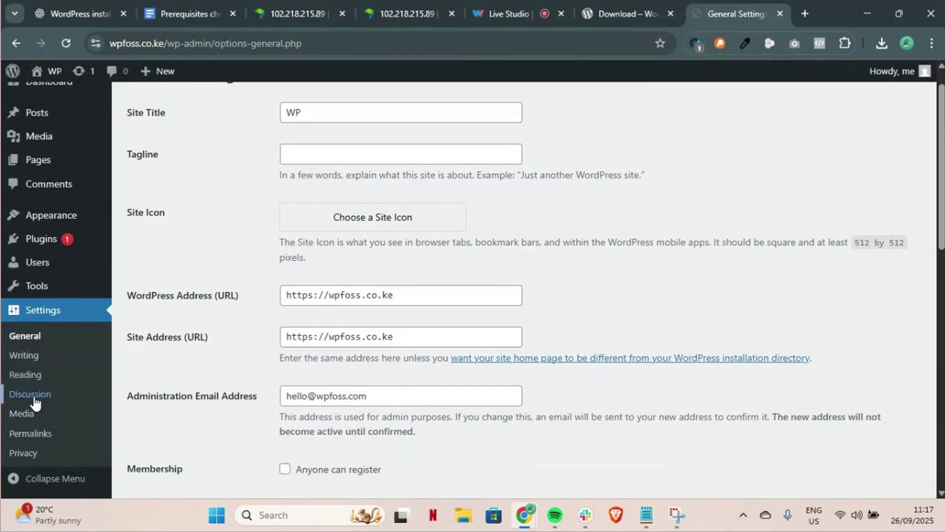
# Step: Set the site's permalink structure to Post name in the Permalink settings and save the changes
pyautogui.click(26, 438)
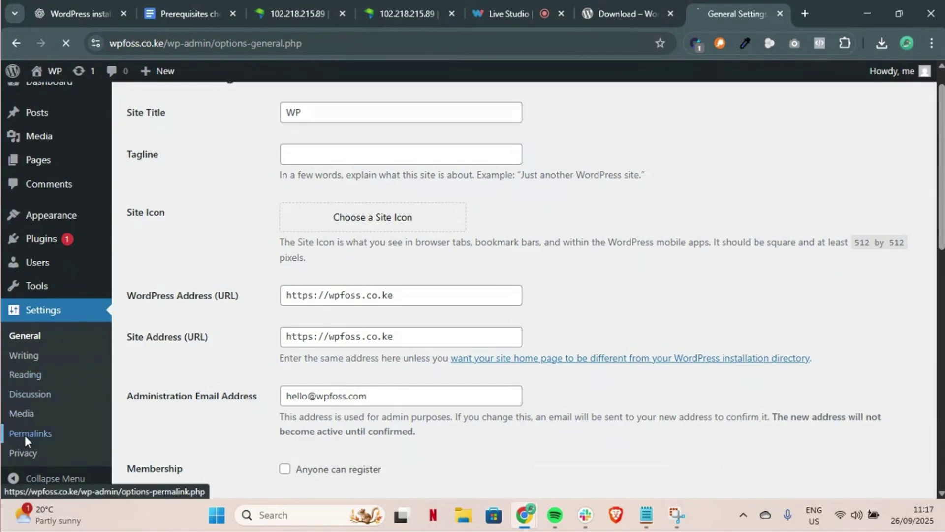
pyautogui.press('F5')
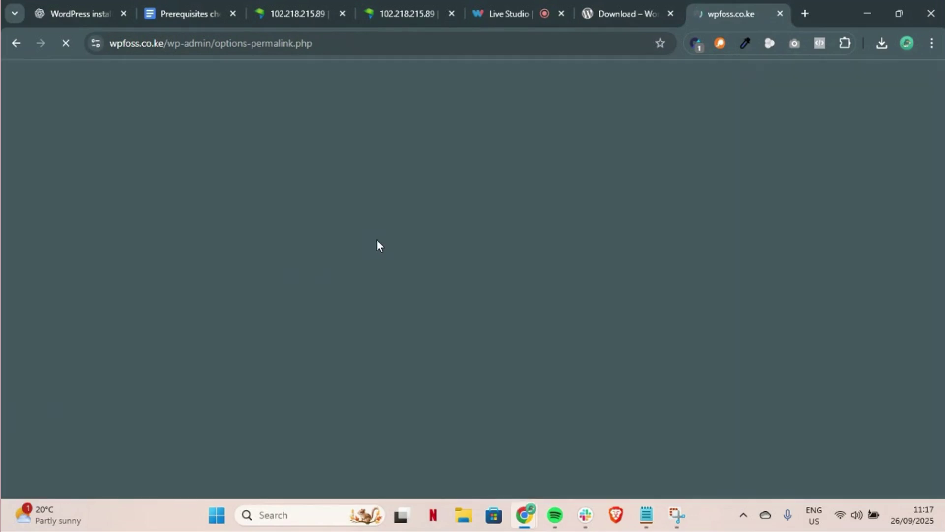
pyautogui.scroll(-2, 239, 318)
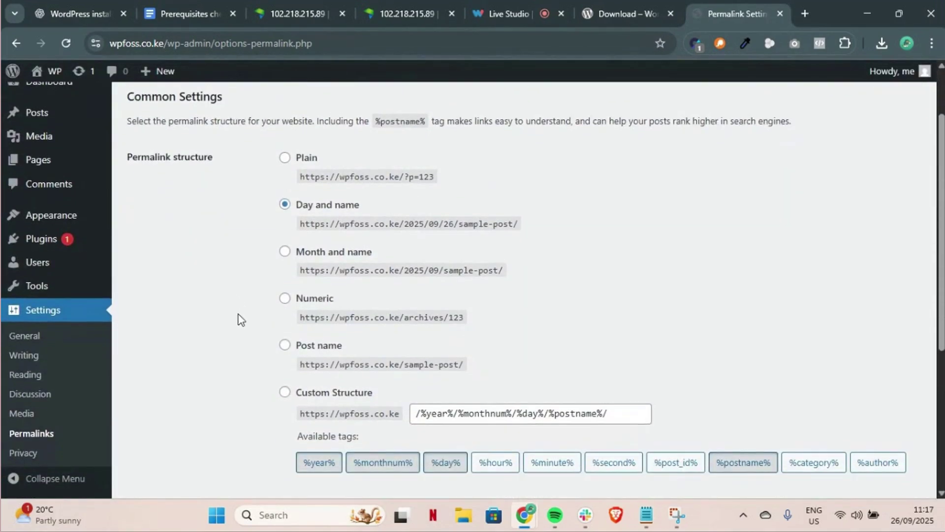
pyautogui.click(283, 329)
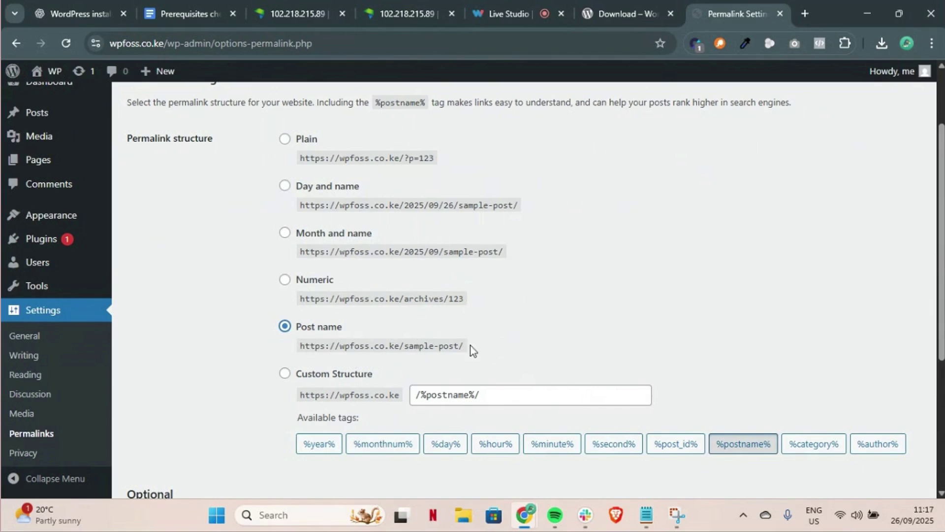
pyautogui.scroll(-5, 516, 346)
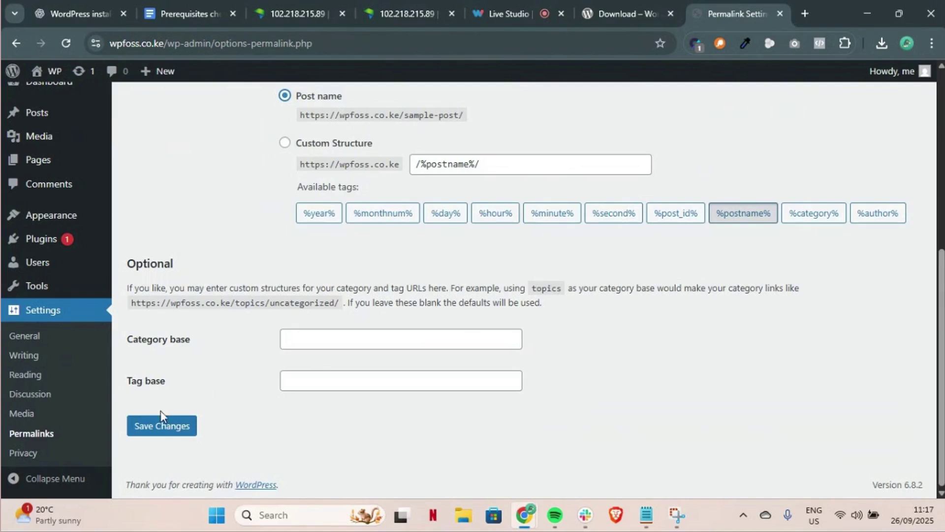
pyautogui.click(163, 426)
pyautogui.moveTo(71, 259)
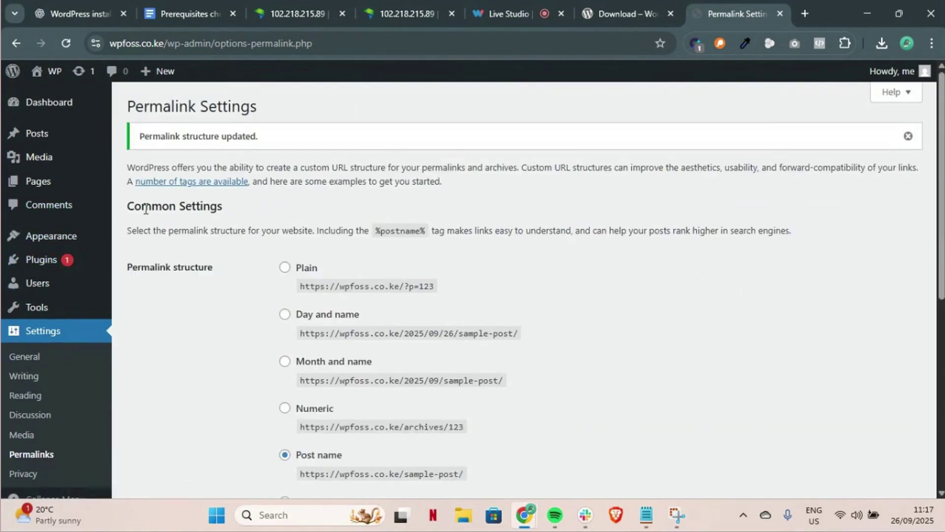
pyautogui.moveTo(36, 265)
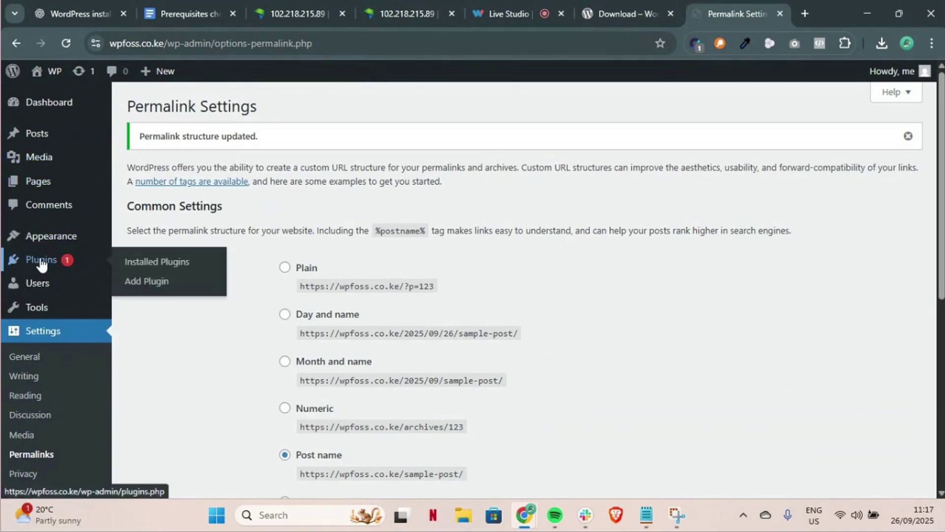
pyautogui.moveTo(46, 237)
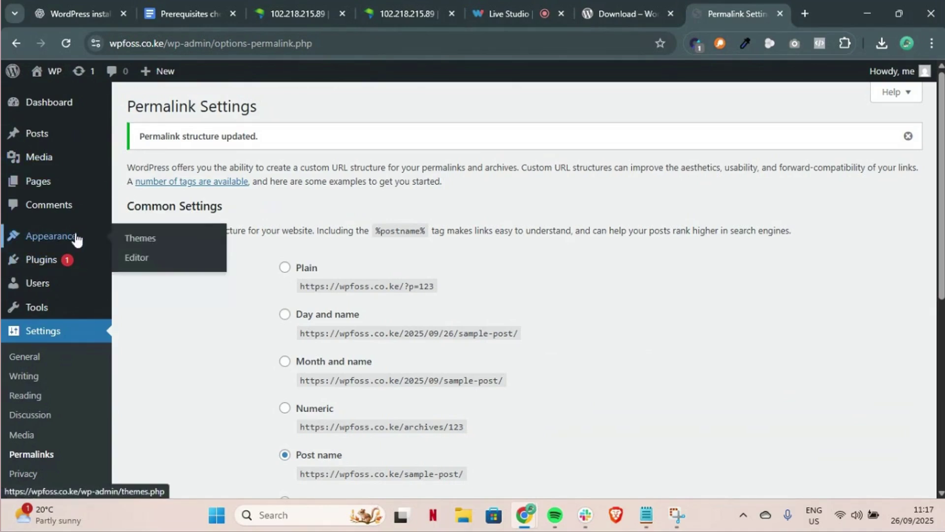
# Step: Search the theme directory for "astra", install the Astra theme and activate it
pyautogui.click(143, 238)
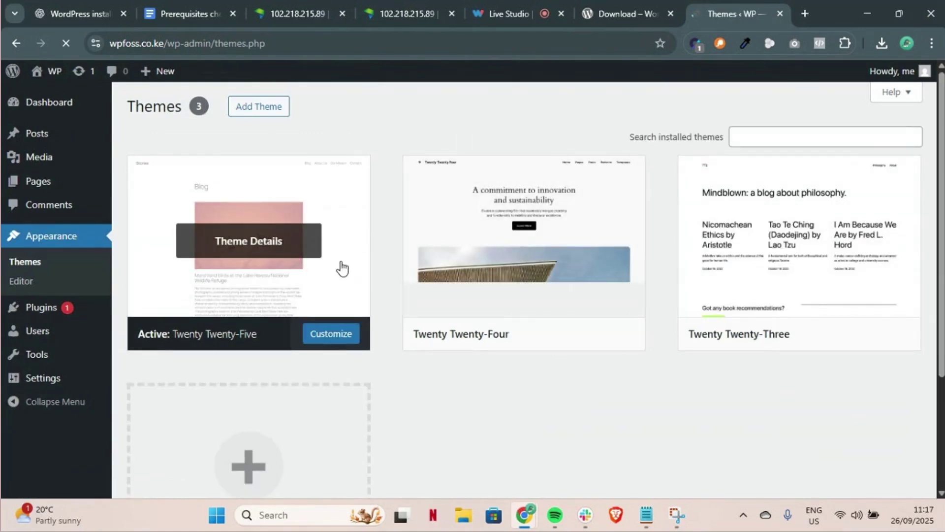
pyautogui.click(249, 110)
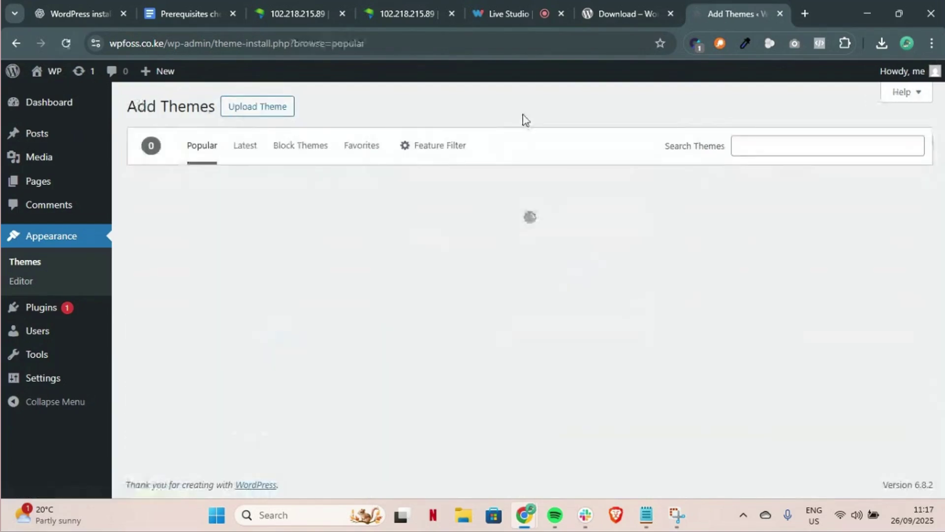
pyautogui.click(751, 149)
pyautogui.write('astra')
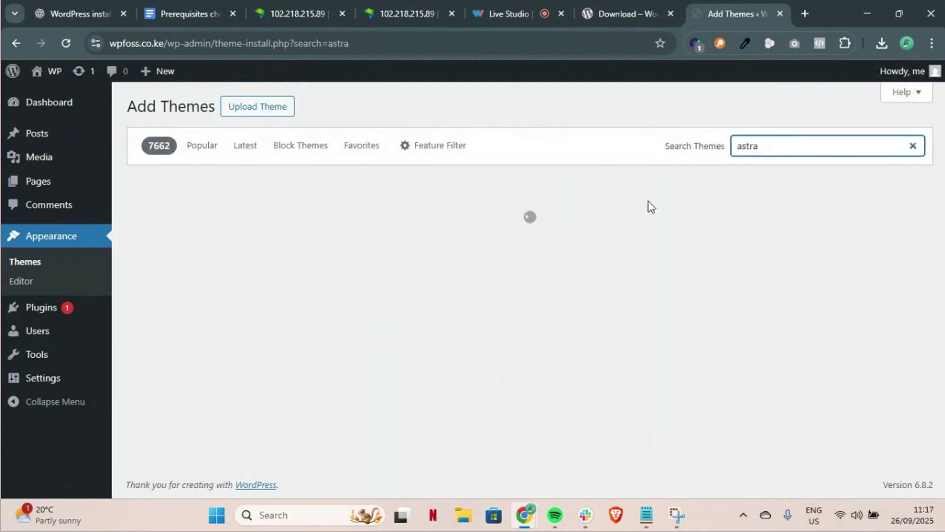
pyautogui.moveTo(323, 247)
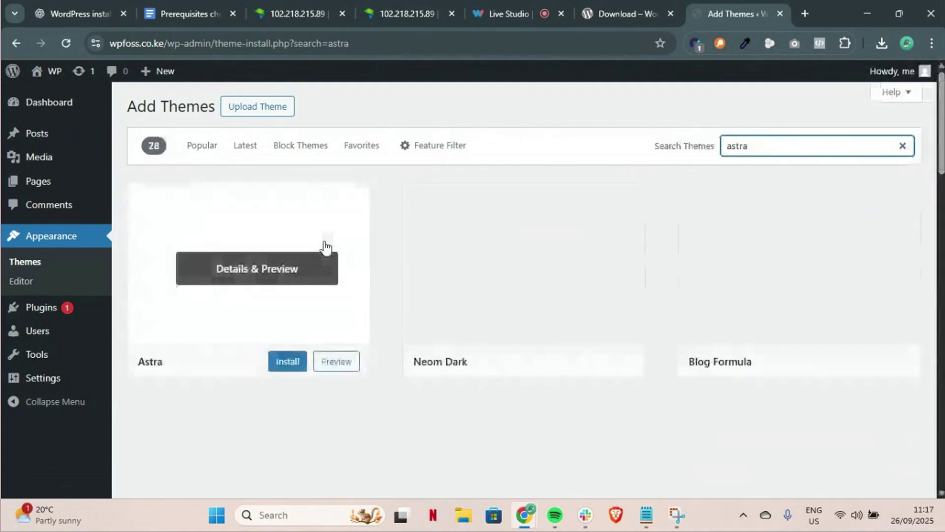
pyautogui.click(288, 362)
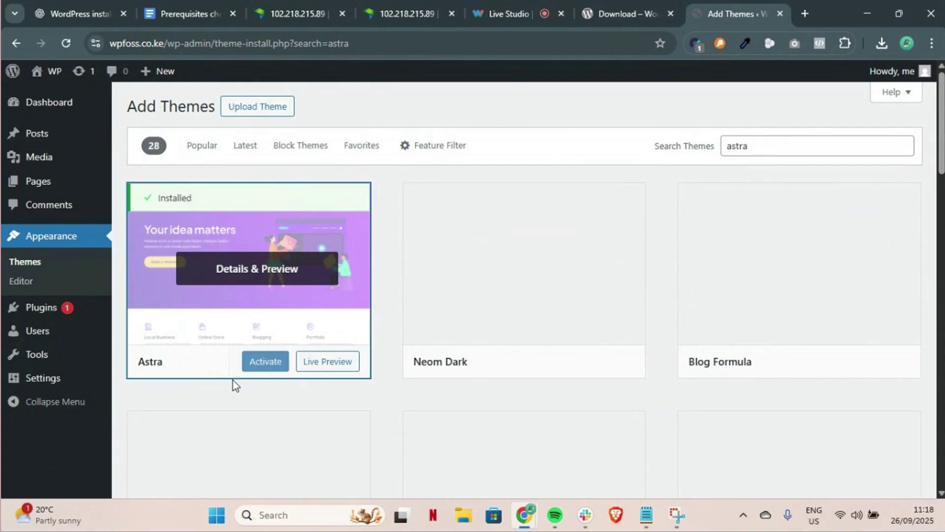
pyautogui.click(270, 356)
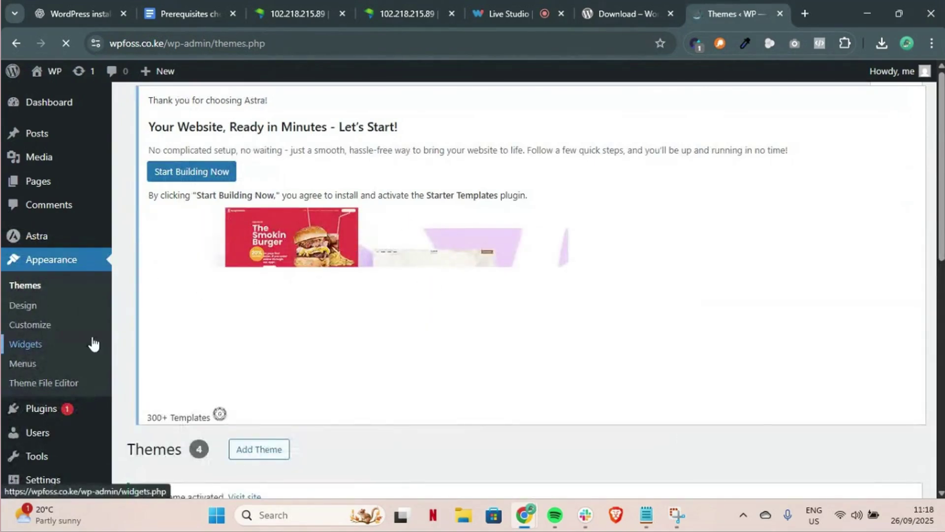
# Step: Dismiss the Astra welcome notice on the installed plugins page and delete the Akismet Anti-spam: Spam Protection plugin
pyautogui.scroll(-3, 94, 344)
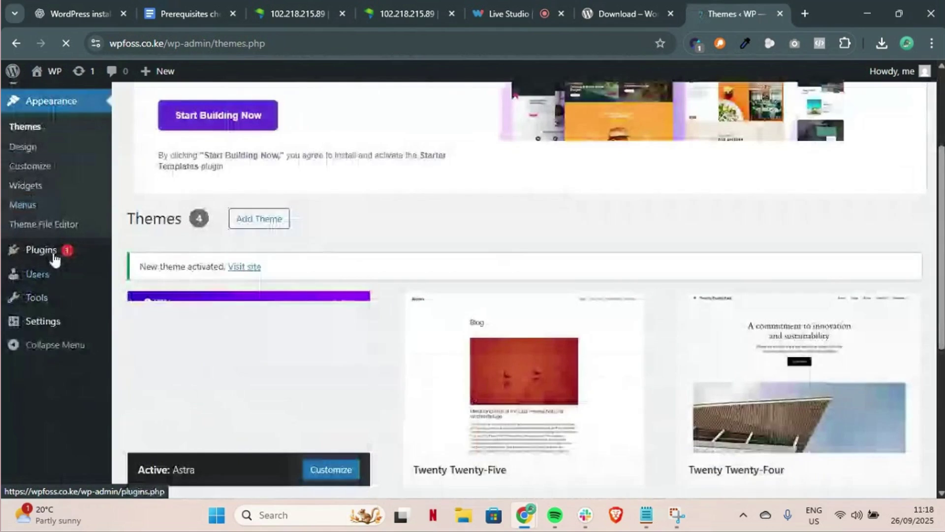
pyautogui.click(42, 249)
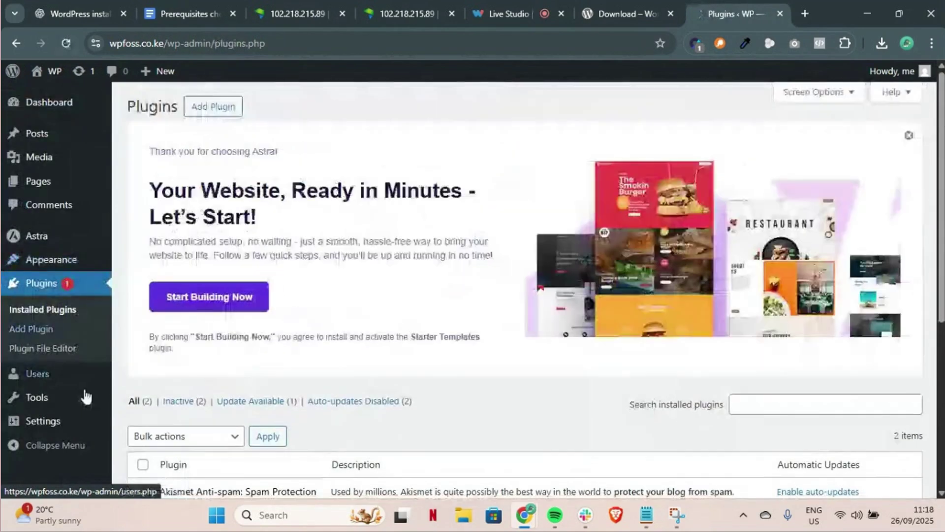
pyautogui.scroll(-1, 278, 382)
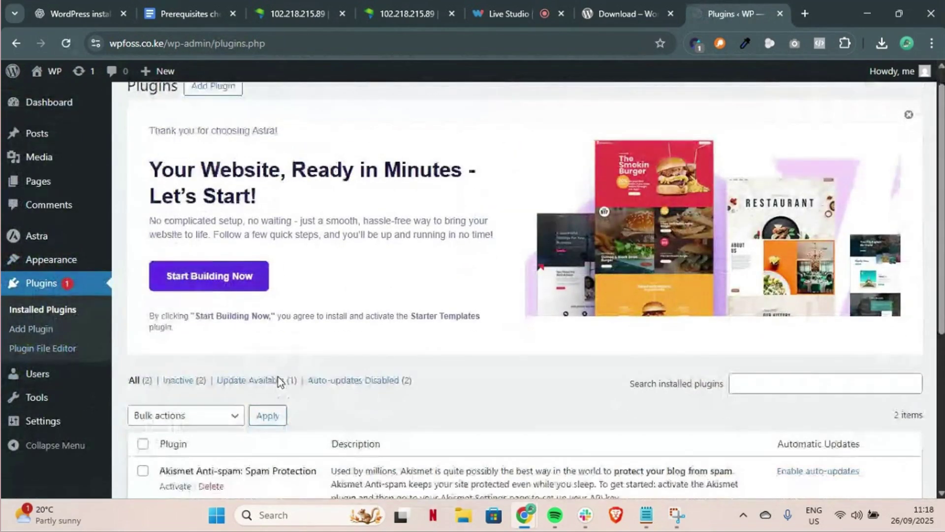
pyautogui.scroll(-2, 225, 386)
pyautogui.scroll(3, 526, 290)
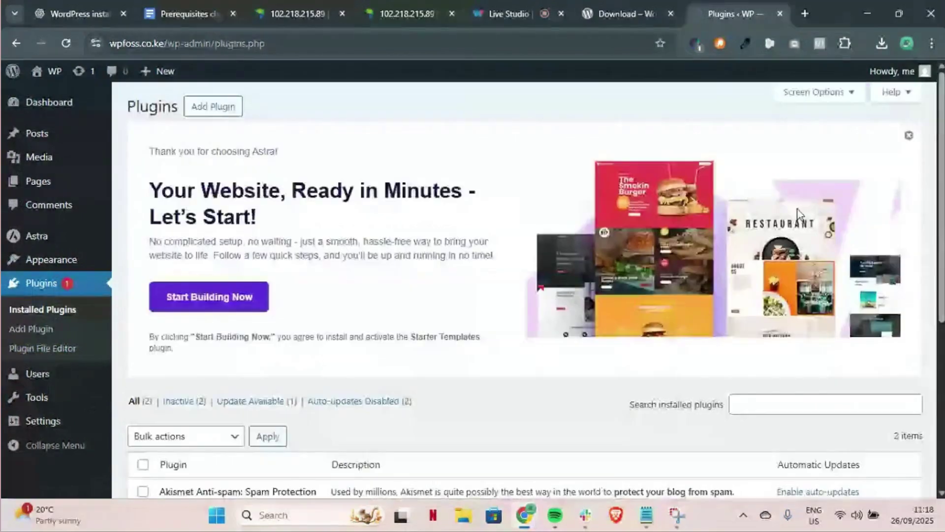
pyautogui.click(910, 140)
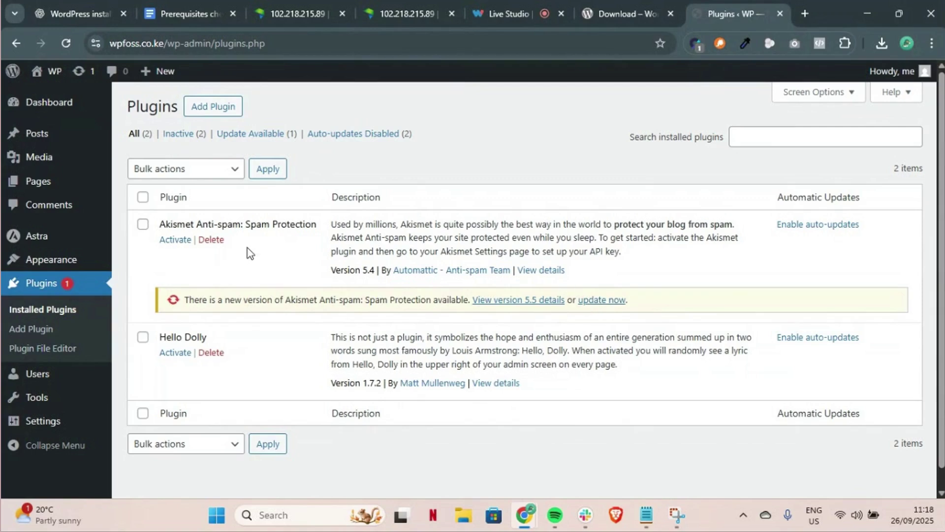
pyautogui.click(211, 241)
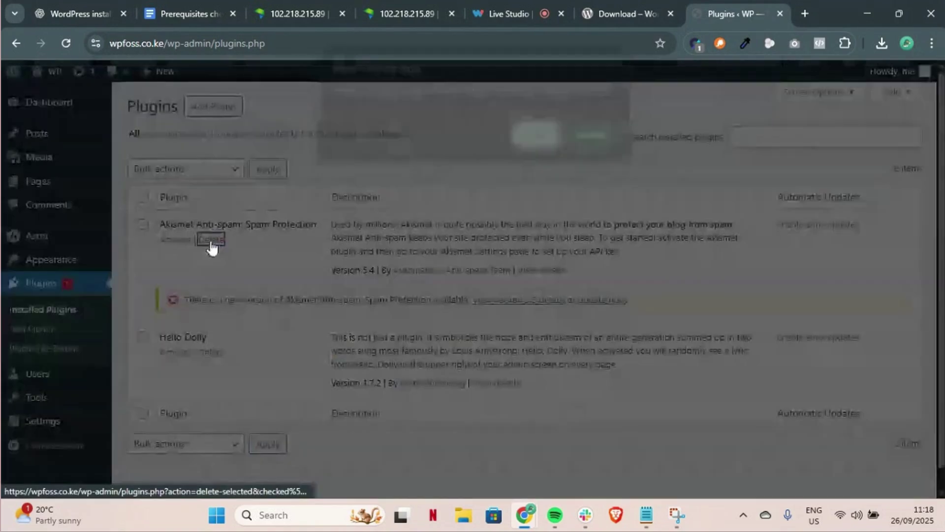
pyautogui.click(539, 147)
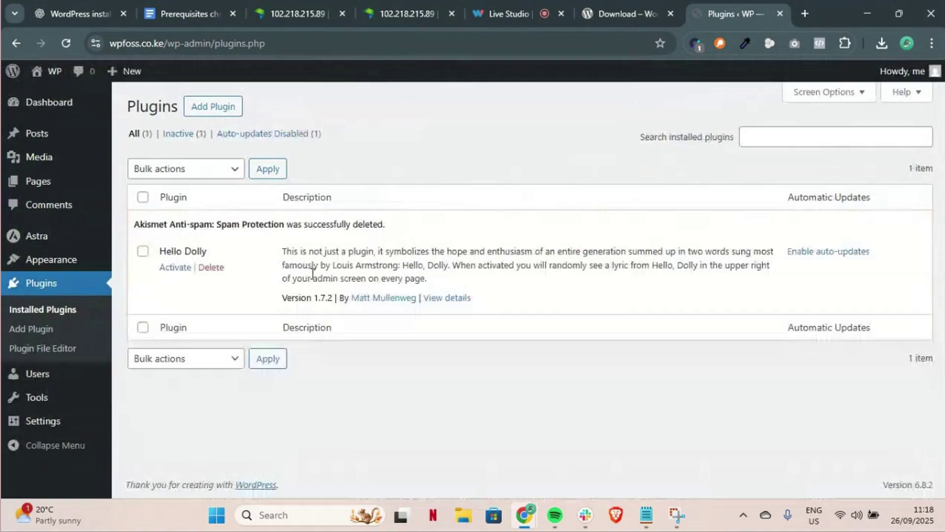
# Step: Search the plugin directory for "brizy", then install and activate Brizy – Page Builder
pyautogui.click(225, 111)
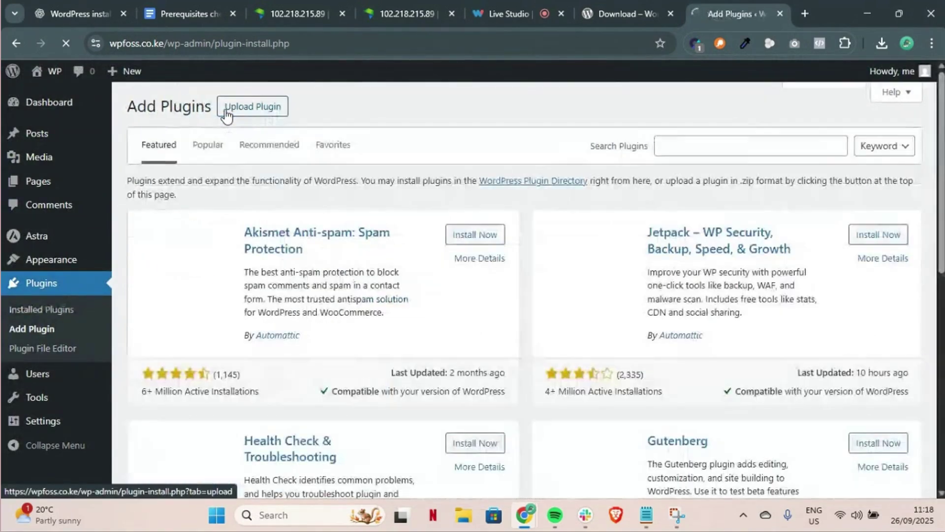
pyautogui.click(707, 140)
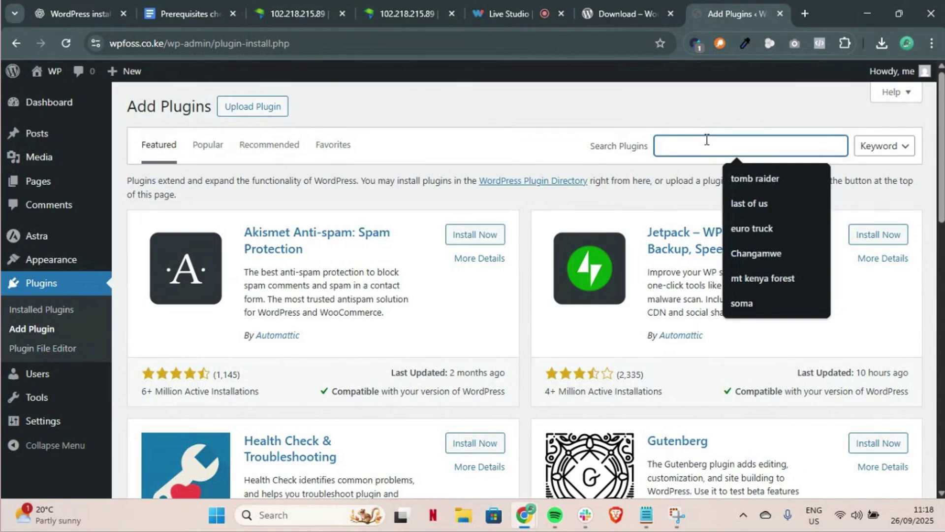
pyautogui.write('brizy')
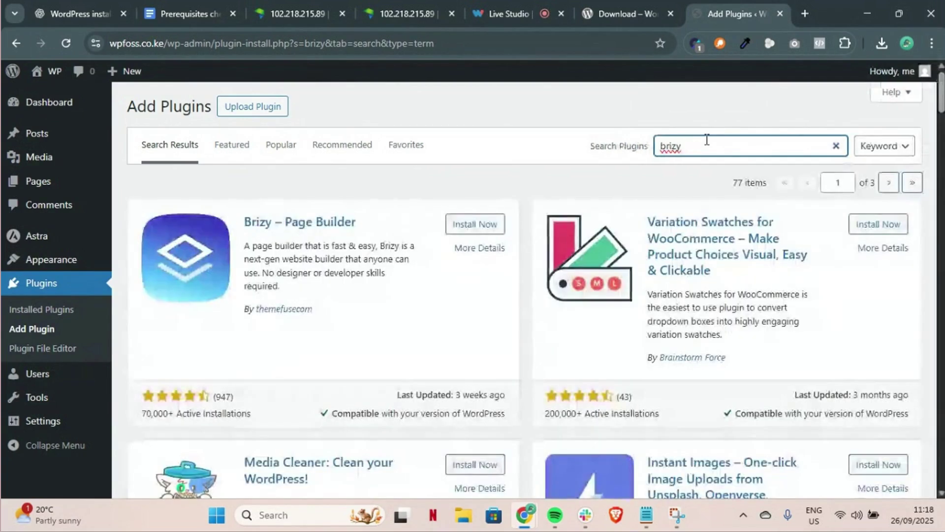
pyautogui.click(484, 226)
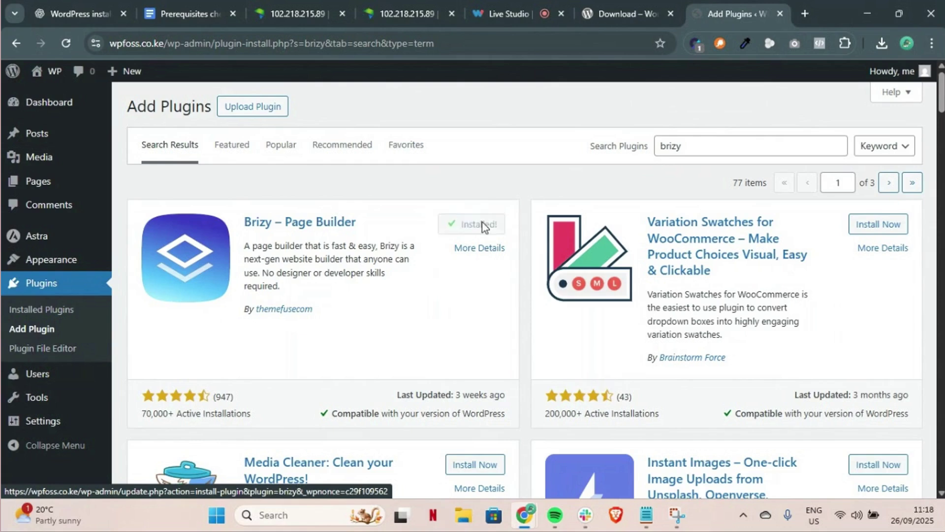
pyautogui.click(464, 231)
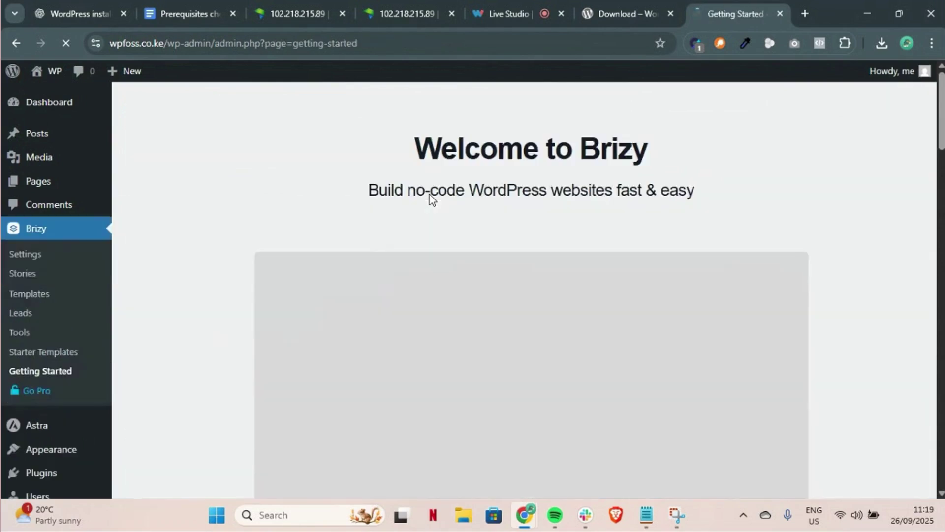
# Step: Examine Brizy's Getting Started page, including the introduction video and the Starter Templates instructions
pyautogui.scroll(-5, 812, 183)
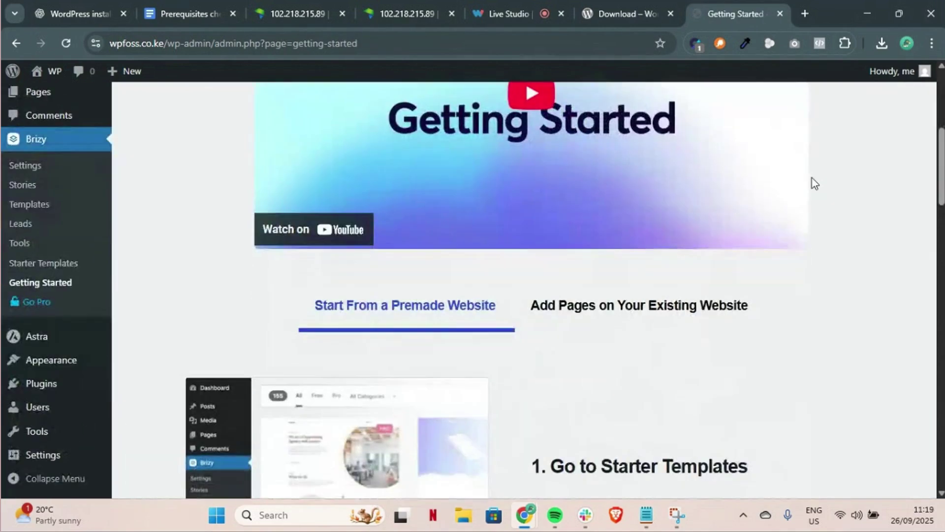
pyautogui.scroll(4, 812, 184)
pyautogui.scroll(1, 815, 184)
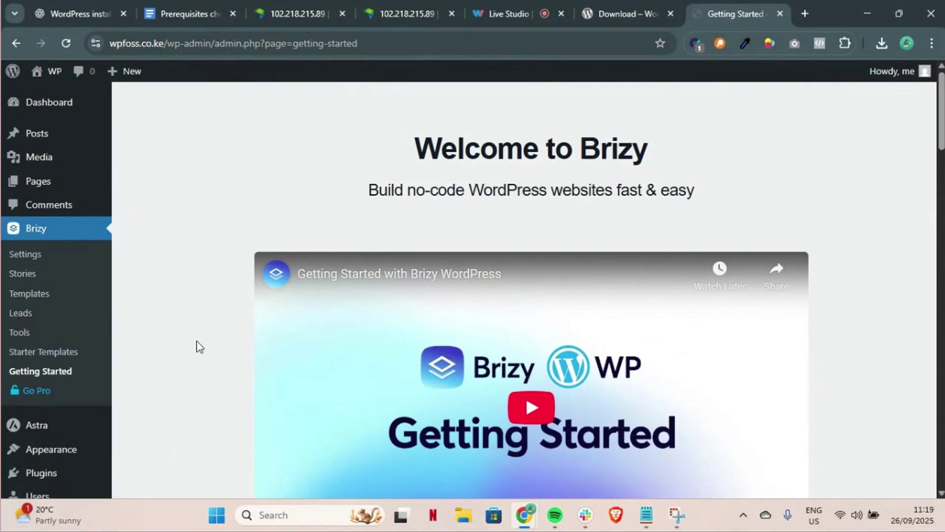
pyautogui.scroll(-10, 199, 346)
pyautogui.scroll(5, 198, 346)
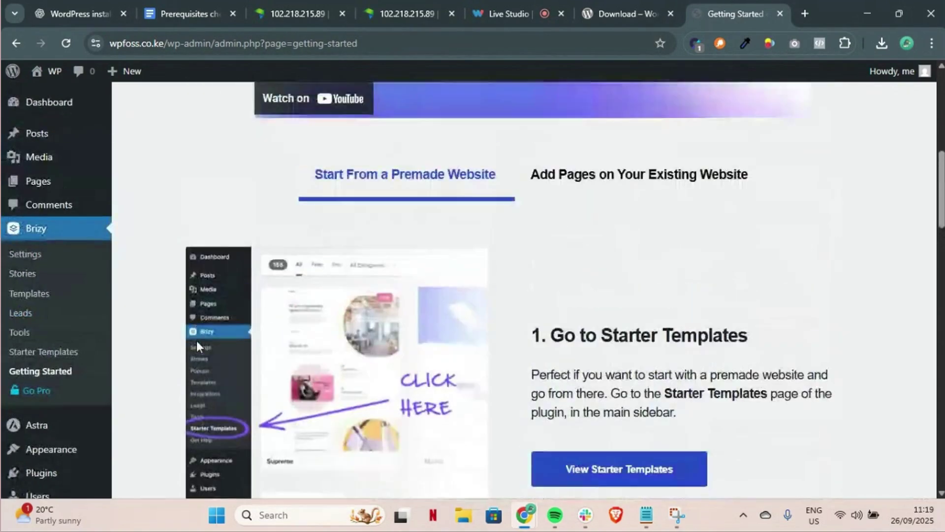
pyautogui.scroll(4, 196, 344)
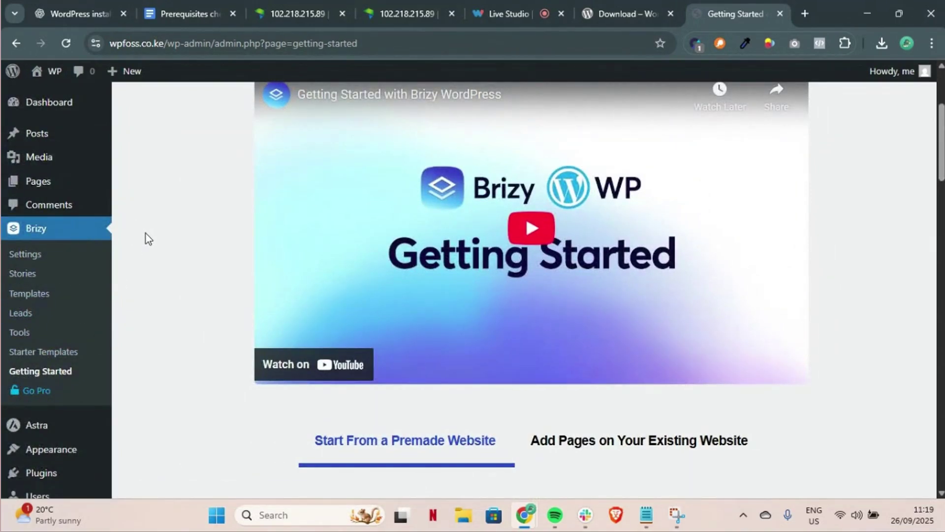
pyautogui.scroll(3, 142, 280)
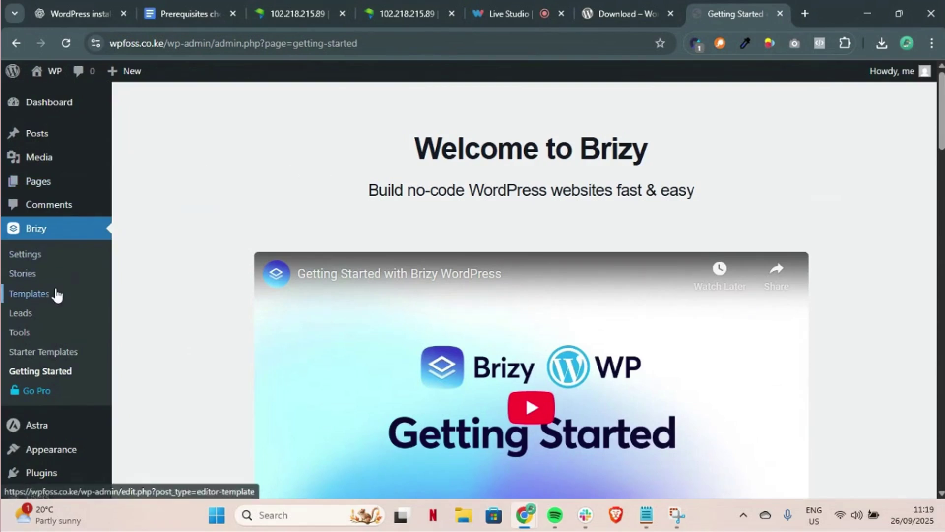
pyautogui.moveTo(55, 182)
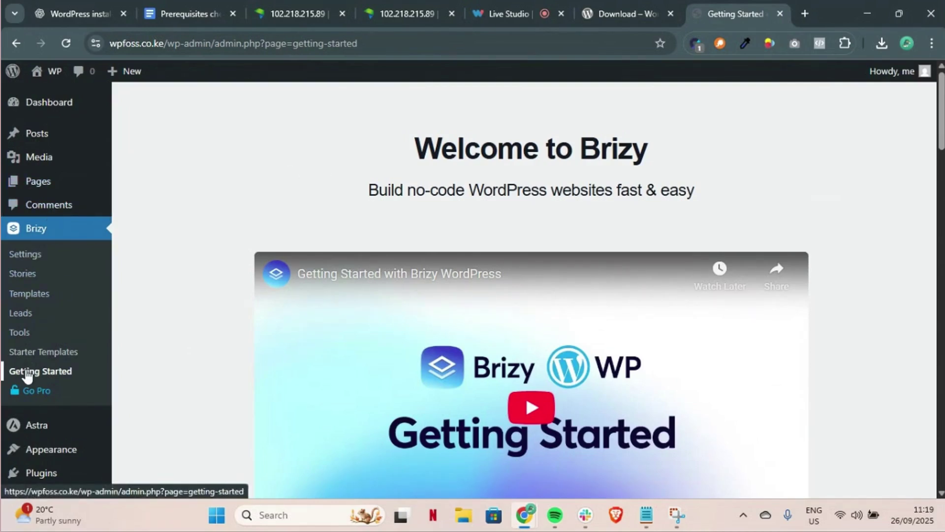
# Step: Choose brizy-pro-2.7.6 (1).zip from the Downloads folder as the plugin file to upload
pyautogui.scroll(-3, 26, 372)
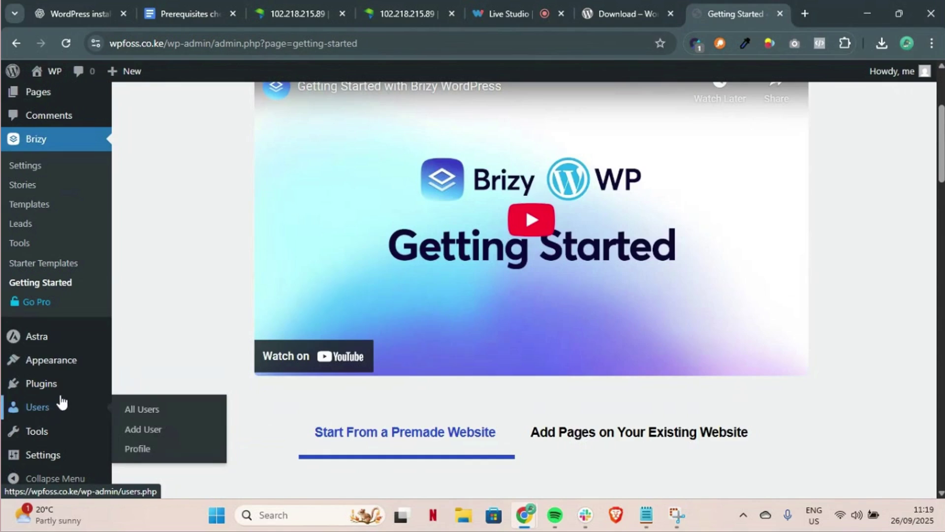
pyautogui.moveTo(40, 388)
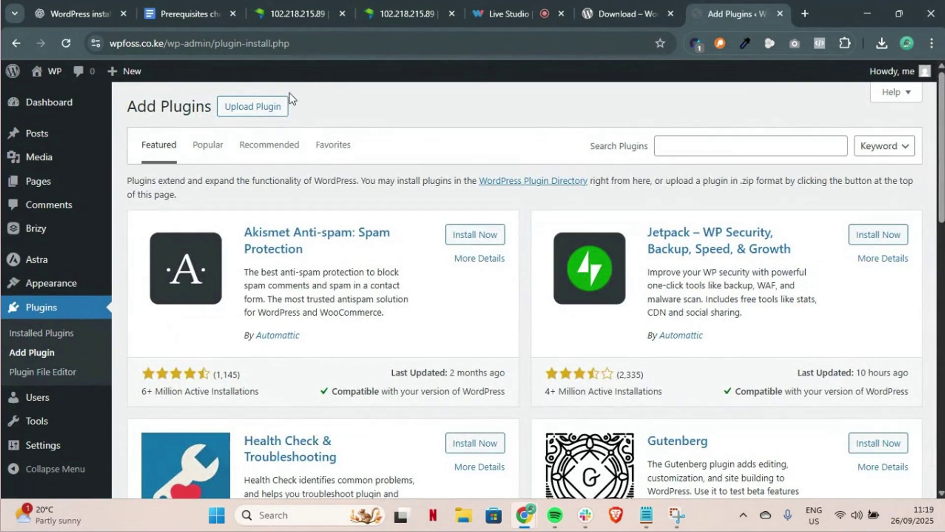
pyautogui.click(254, 106)
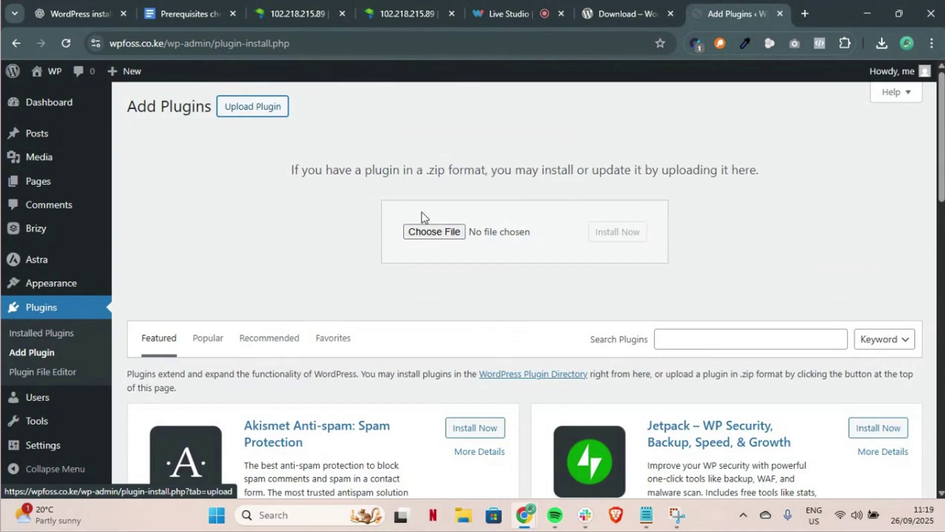
pyautogui.click(434, 231)
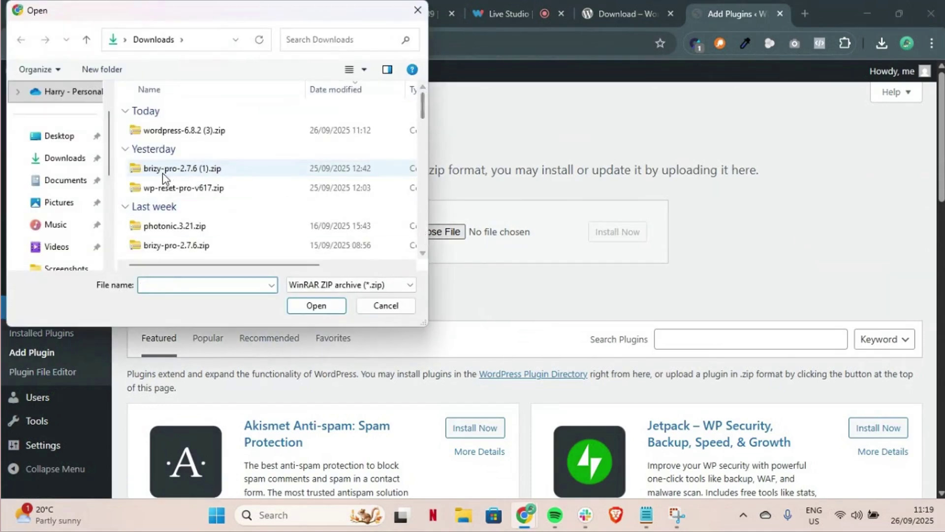
pyautogui.click(164, 173)
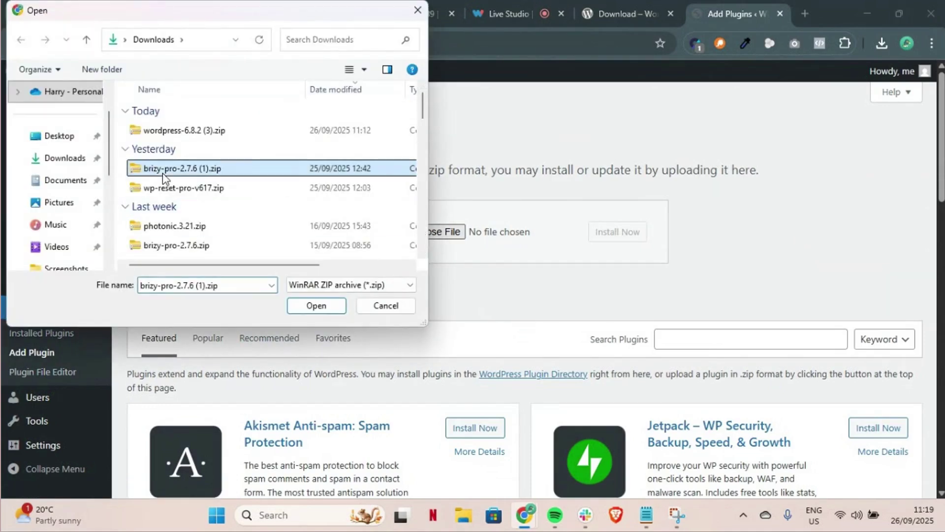
pyautogui.click(322, 311)
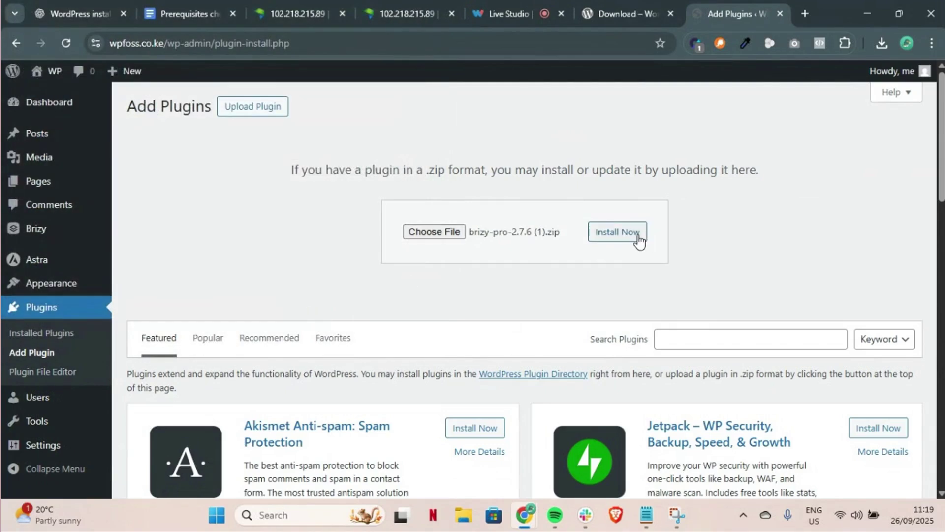
# Step: Install and activate the uploaded Brizy Pro plugin and open the License section of the Brizy settings
pyautogui.click(639, 238)
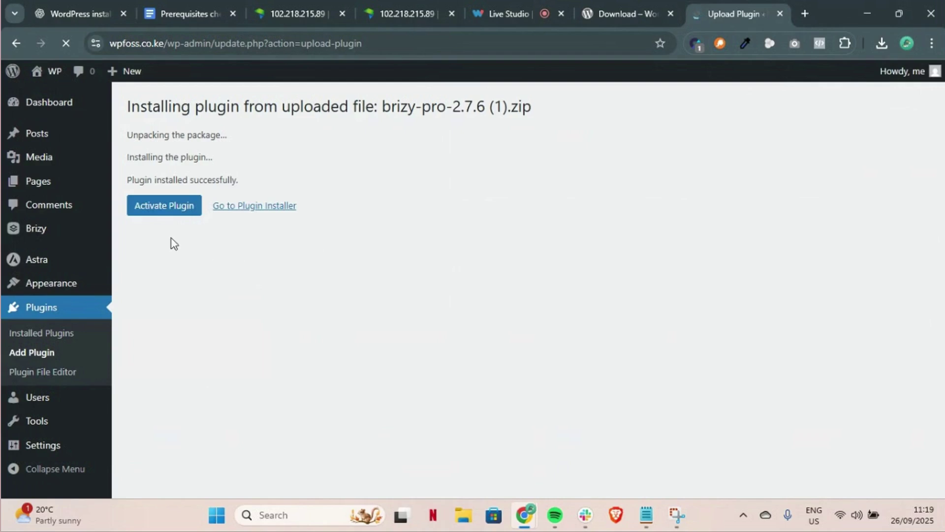
pyautogui.click(153, 207)
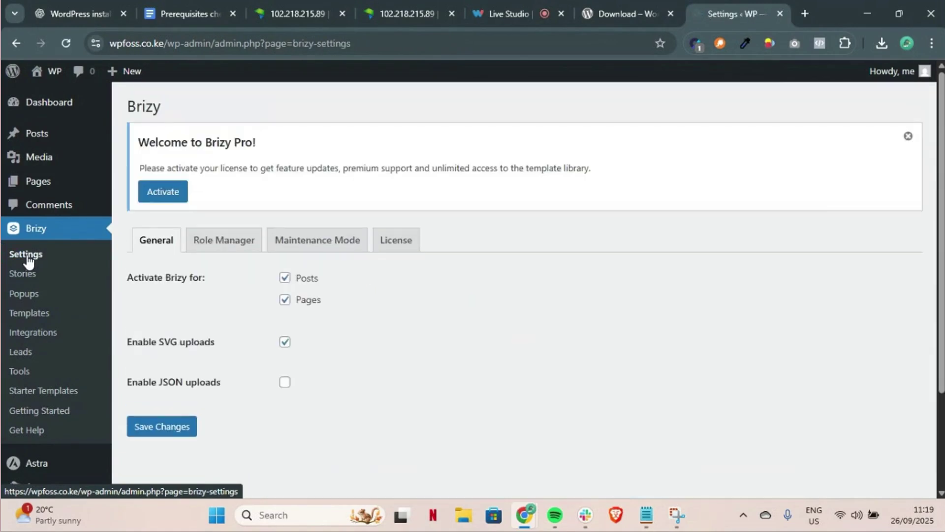
pyautogui.click(393, 245)
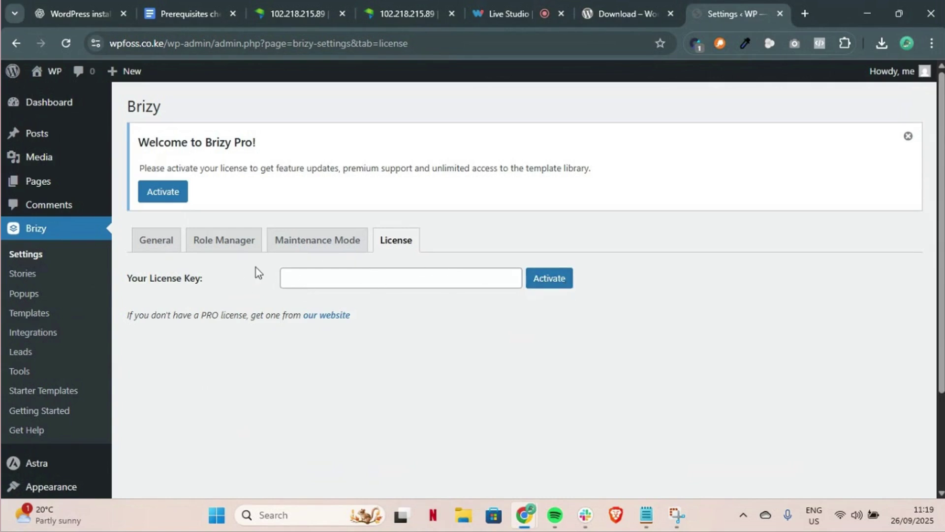
# Step: Move the Privacy Policy draft page to the trash and open a new page in the editor
pyautogui.moveTo(34, 159)
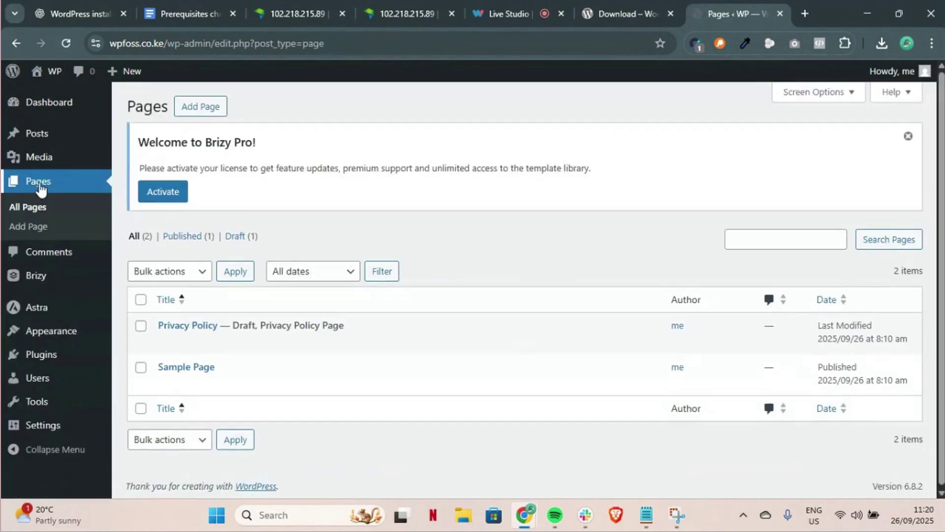
pyautogui.click(237, 344)
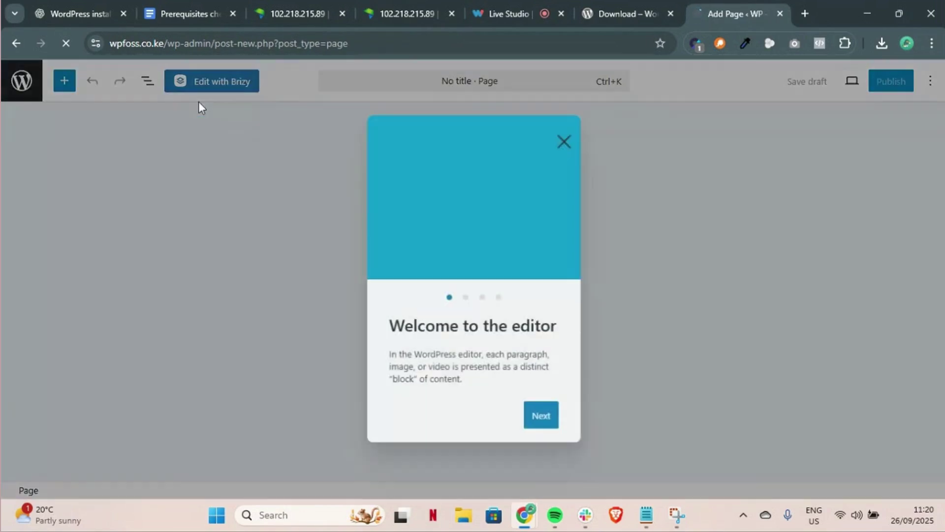
# Step: Dismiss the editor welcome guide, title the new page Home, publish it and open it in the Brizy builder
pyautogui.click(566, 143)
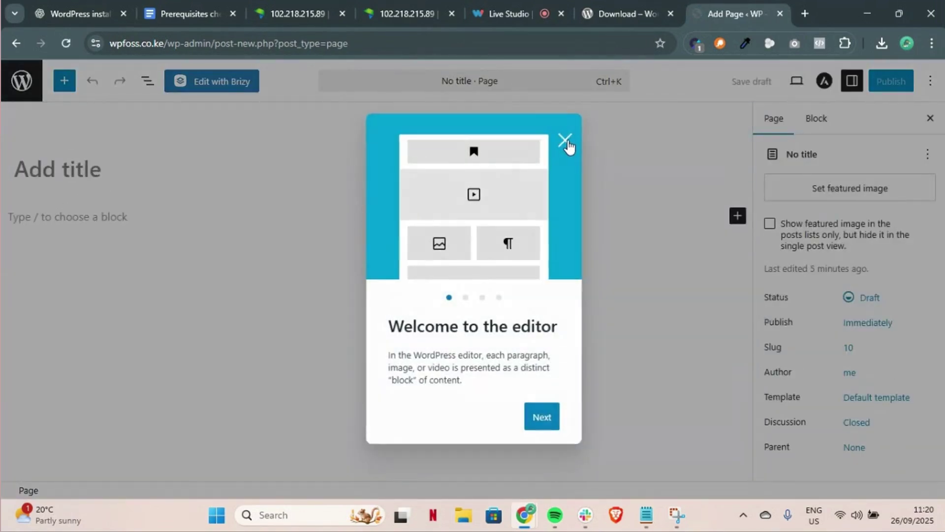
pyautogui.write('Home')
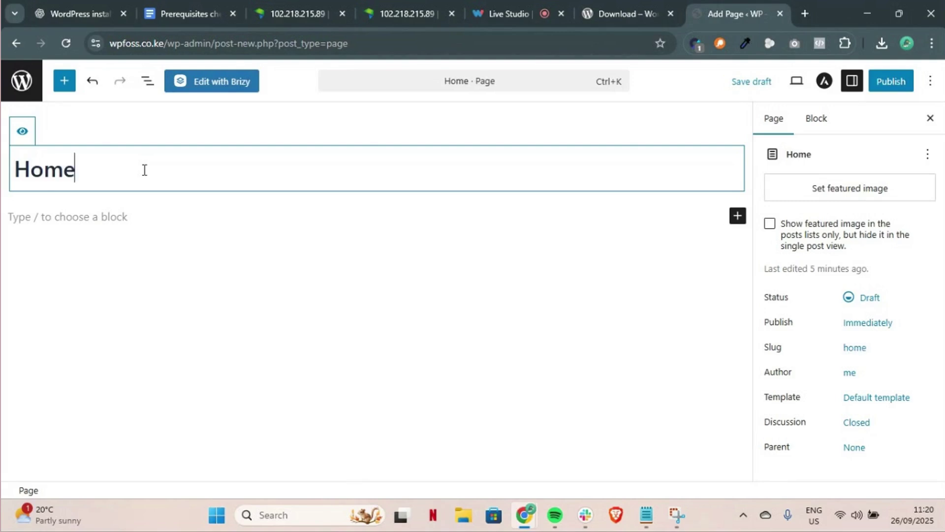
pyautogui.click(890, 83)
pyautogui.click(886, 85)
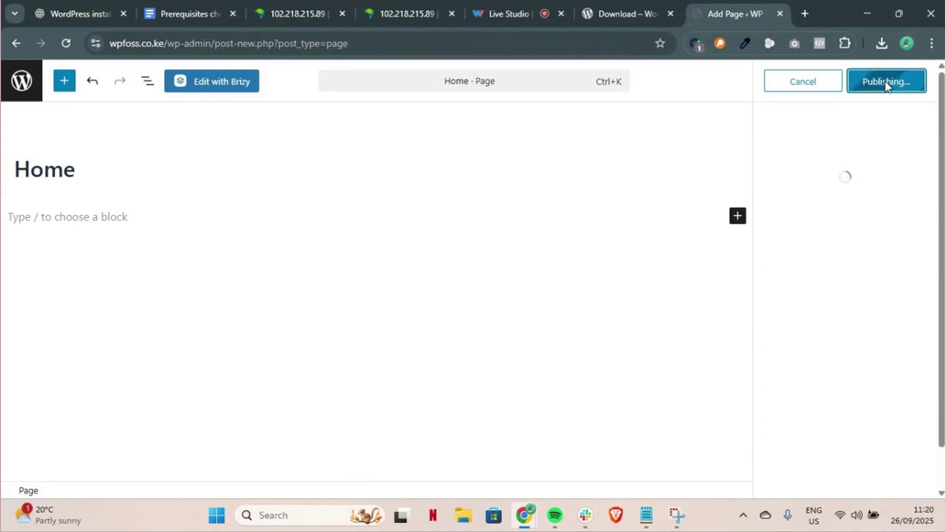
pyautogui.click(220, 92)
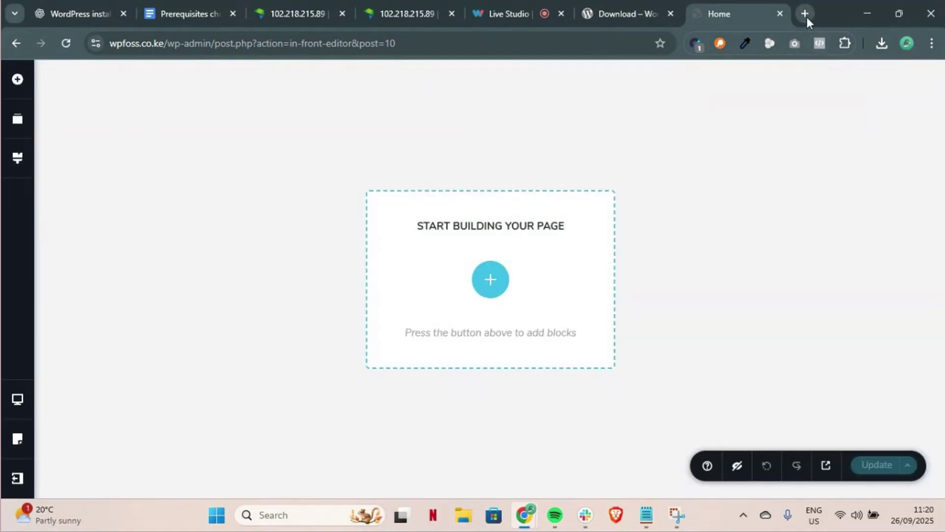
# Step: Open atulah.co.ke in a separate browser tab, examine its homepage layout and return to the Home page's Brizy editor
pyautogui.click(807, 16)
pyautogui.write('atulah.co.ke')
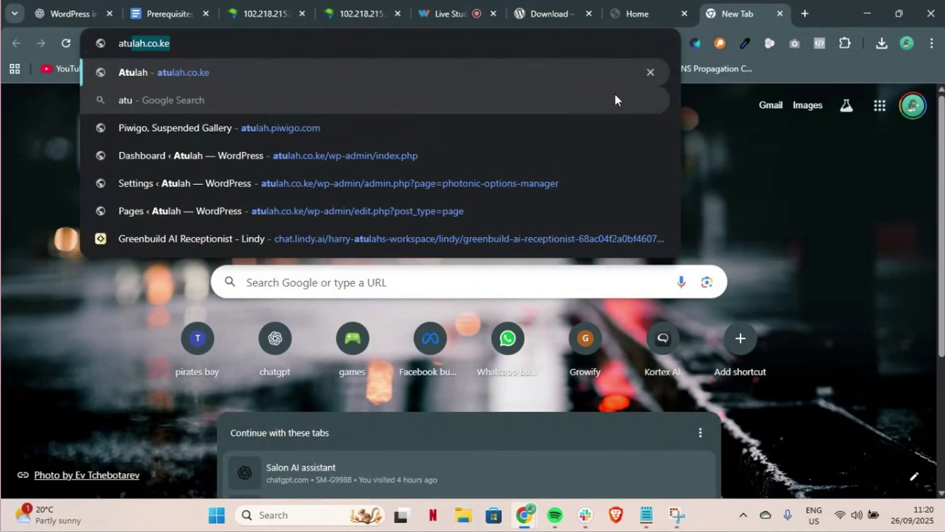
pyautogui.press('Return')
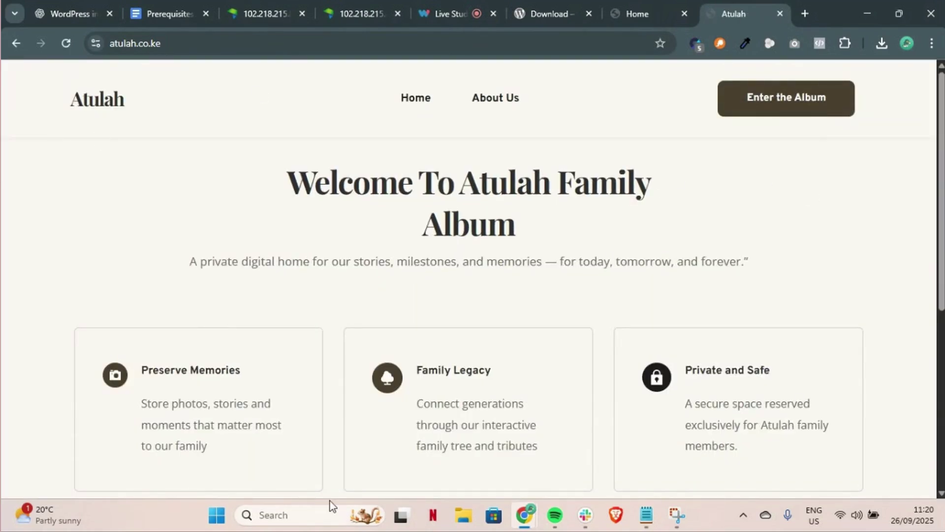
pyautogui.scroll(-8, 604, 311)
pyautogui.scroll(8, 605, 311)
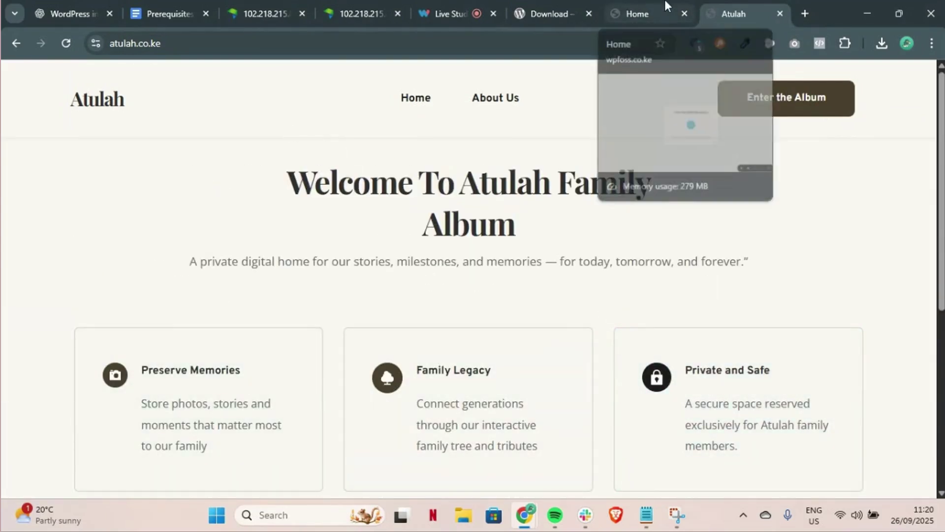
pyautogui.click(638, 6)
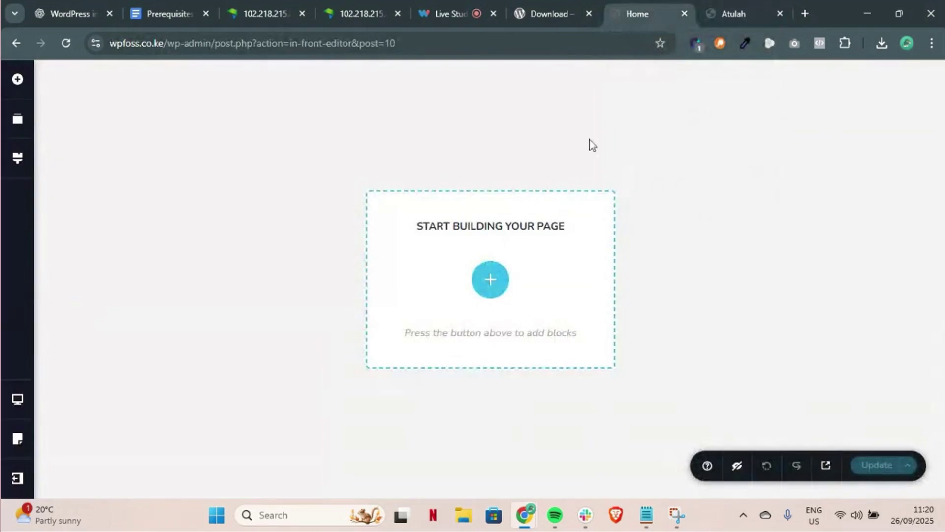